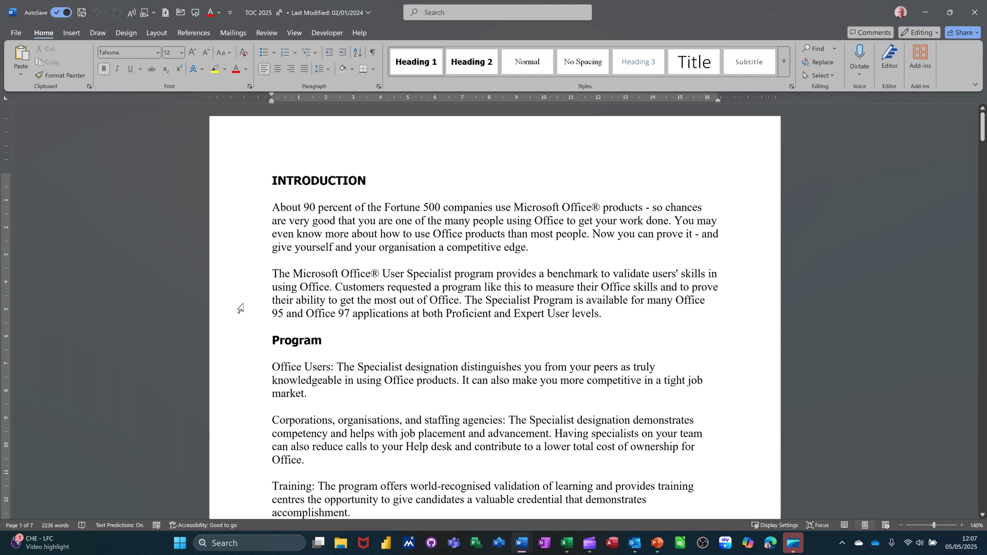
- Try margin selection on the first body paragraph under INTRODUCTION, selecting its first line, the full paragraph and the entire document
click(246, 210)
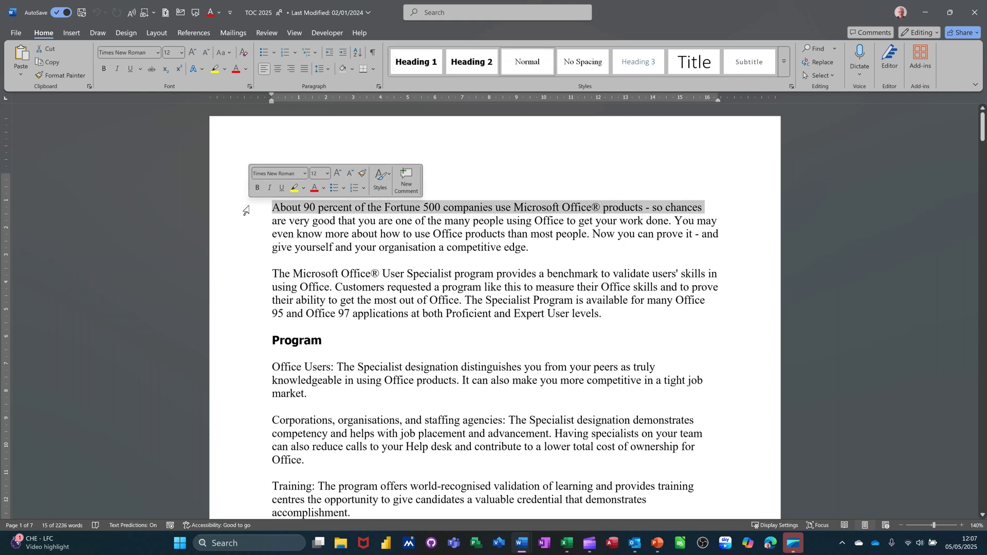
double_click(247, 210)
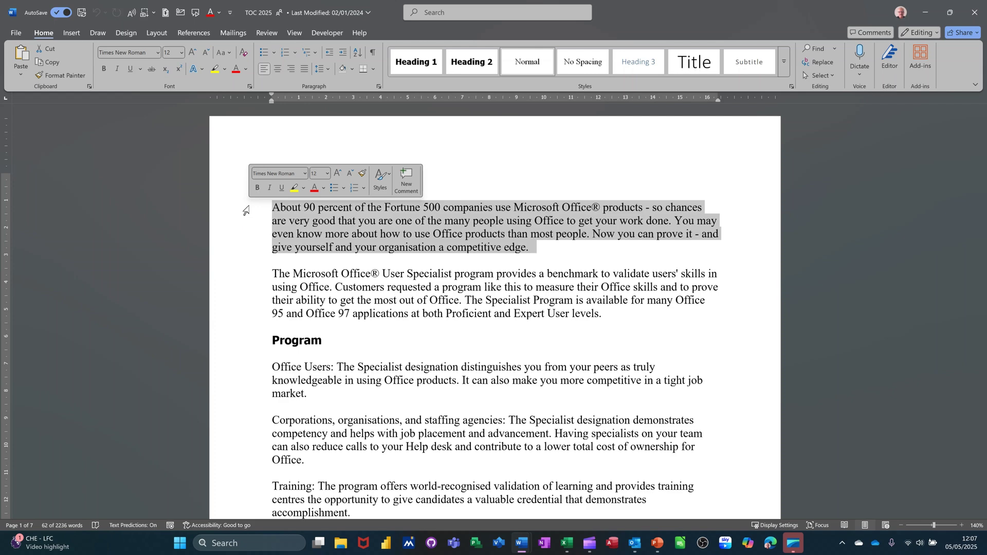
triple_click(246, 211)
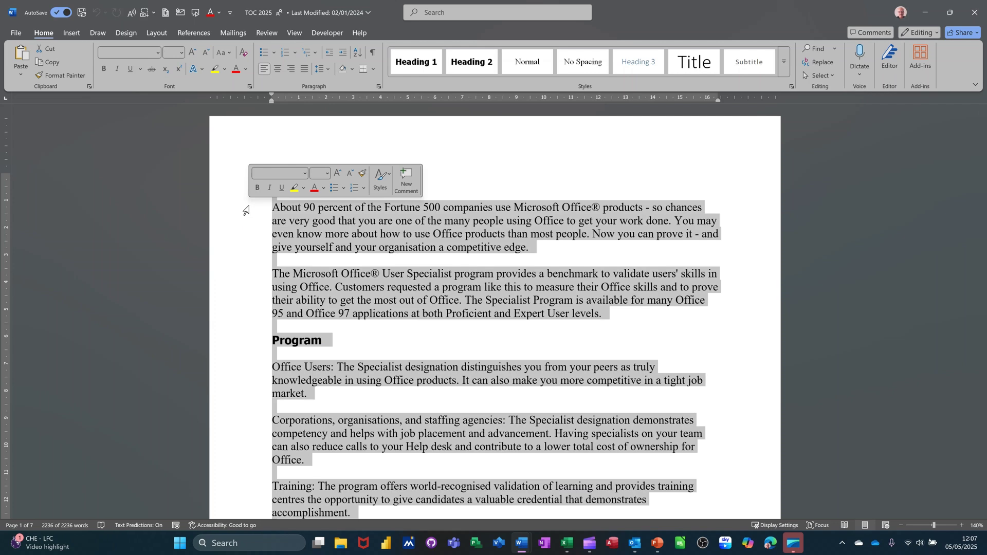
click(307, 220)
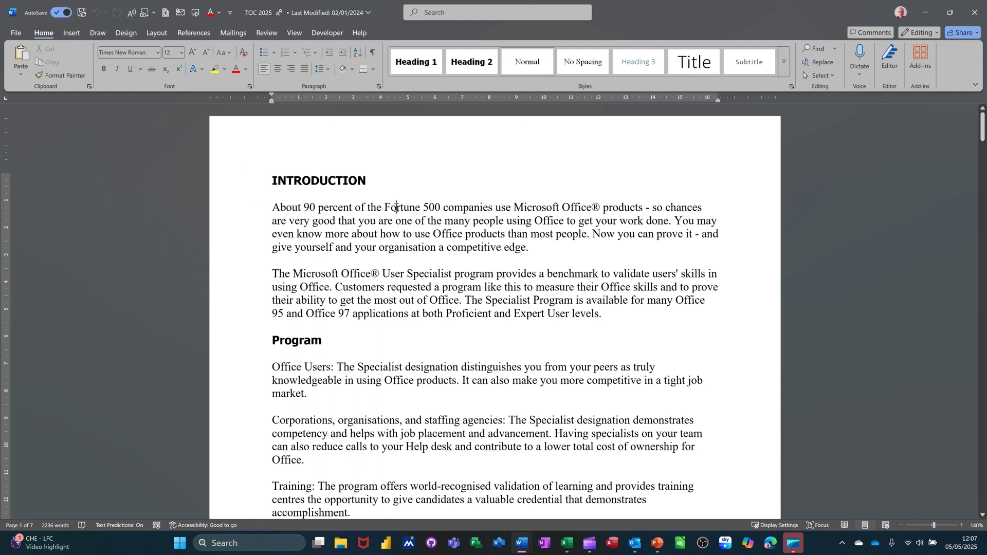
- Try selection inside the text, selecting the word "Fortune" and the whole first paragraph under INTRODUCTION
double_click(396, 208)
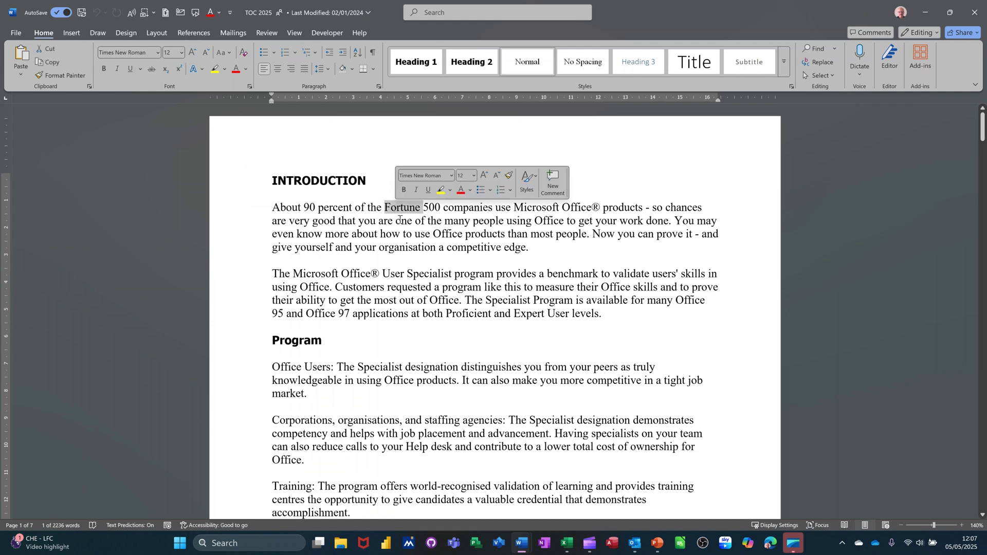
triple_click(399, 220)
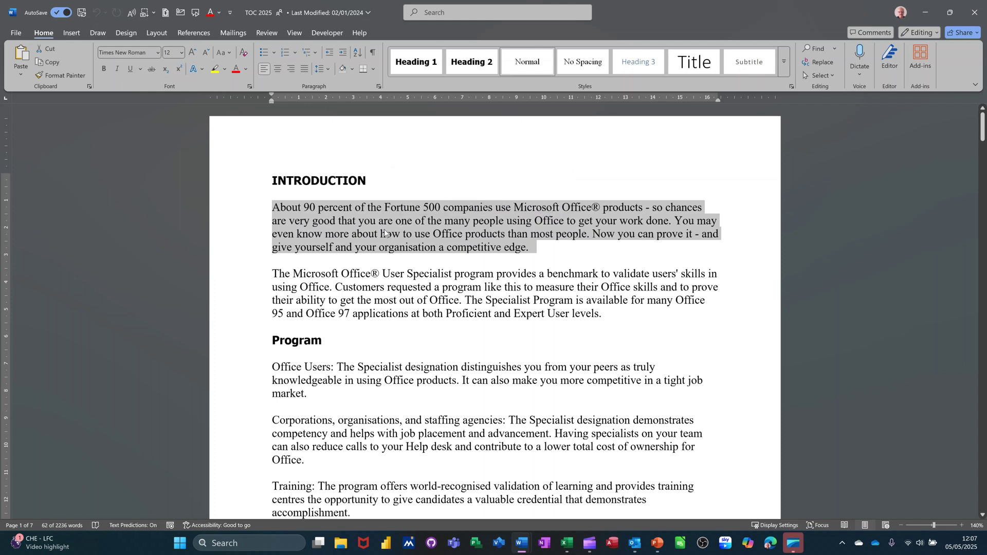
click(379, 232)
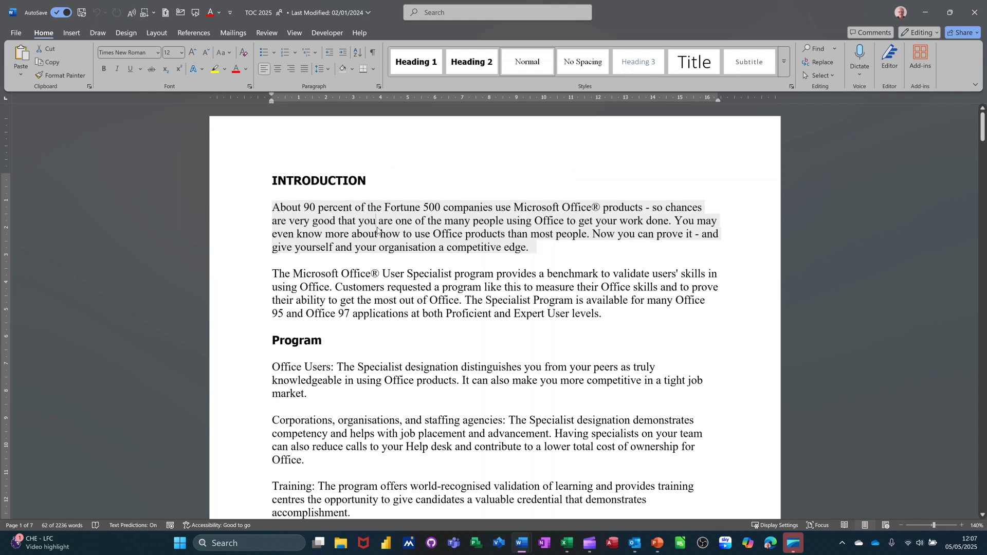
- Check which heading styles are applied to the INTRODUCTION and Program headings
click(250, 181)
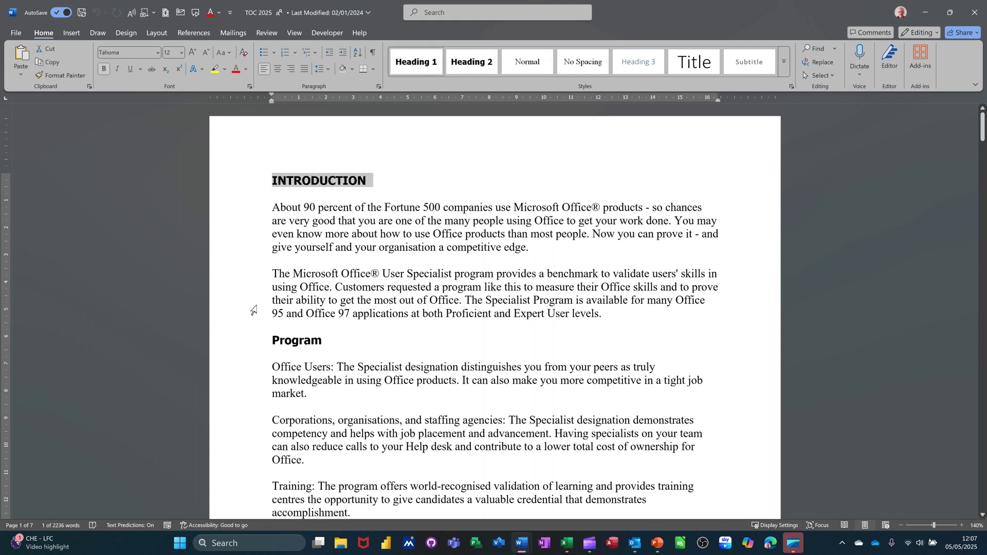
click(253, 342)
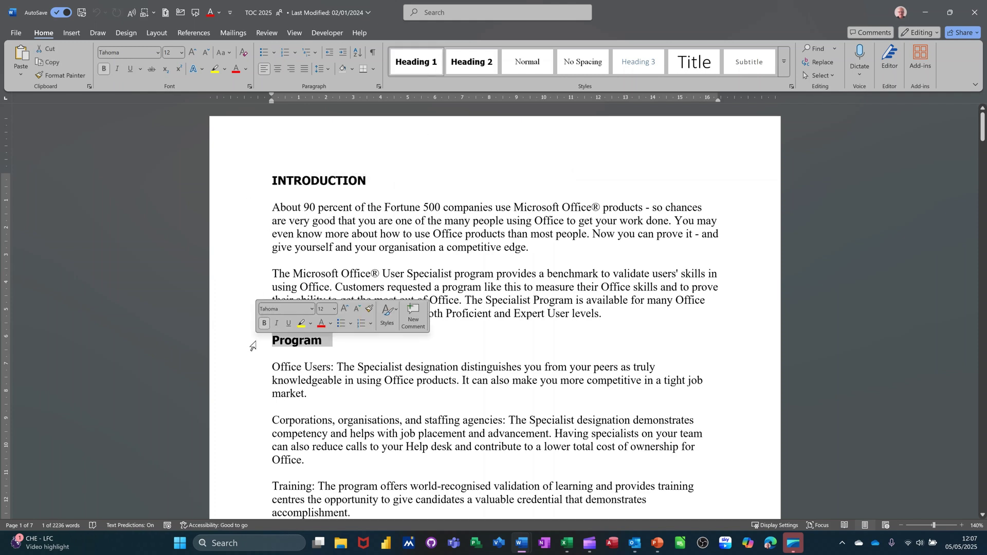
click(252, 182)
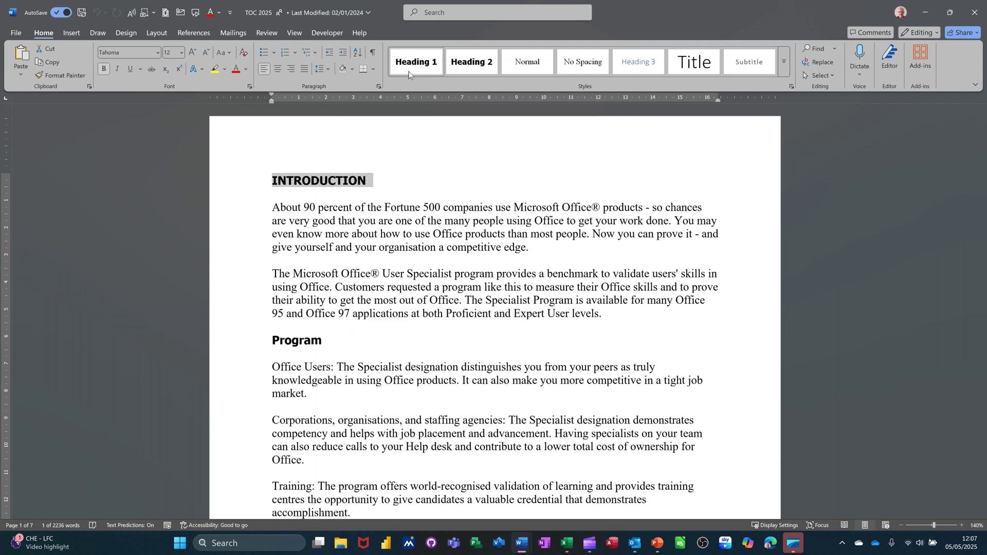
click(241, 342)
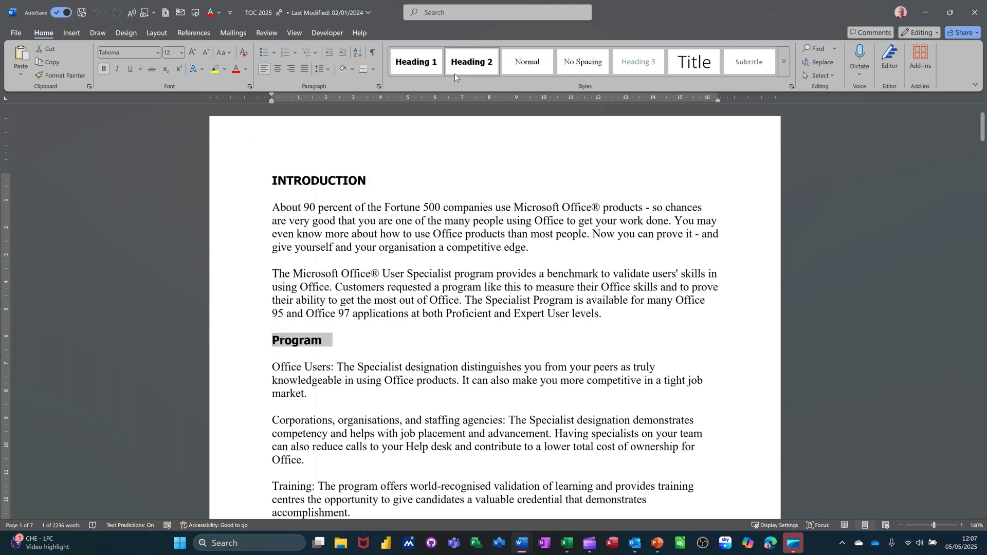
- Place the cursor in the first introduction paragraph and show the Navigation pane
click(289, 221)
click(298, 34)
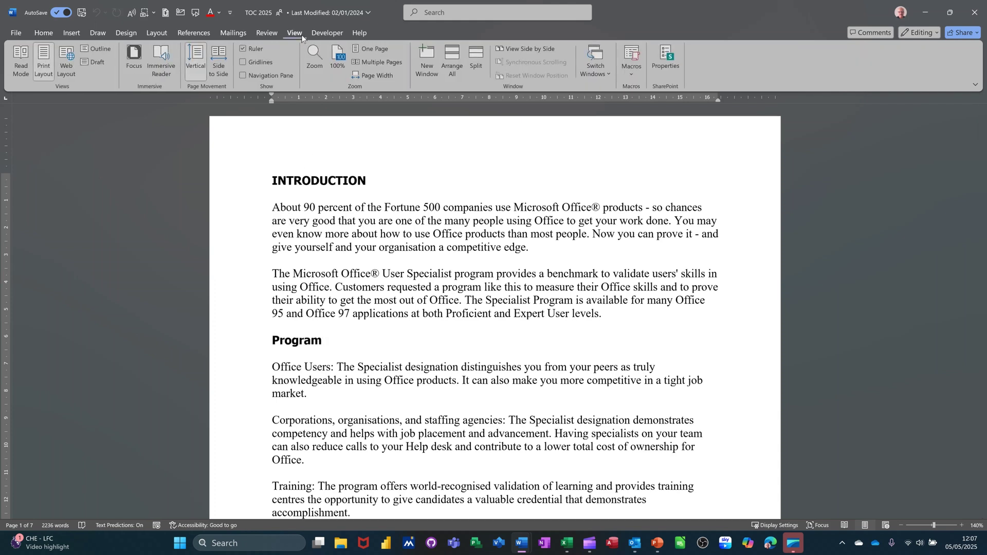
click(243, 76)
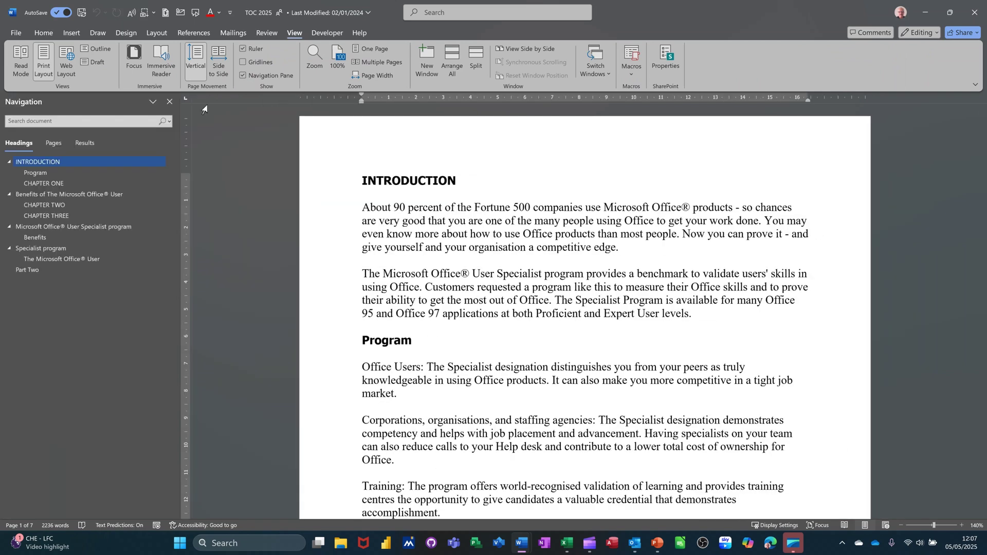
- Jump through the document to the headings CHAPTER TWO, Benefits, The Microsoft Office® User and CHAPTER THREE
click(36, 204)
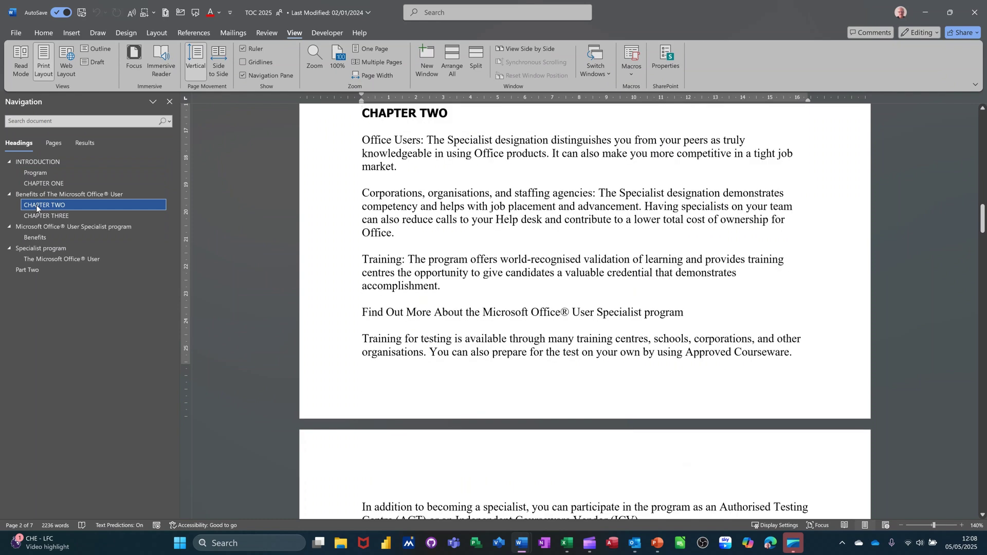
click(39, 238)
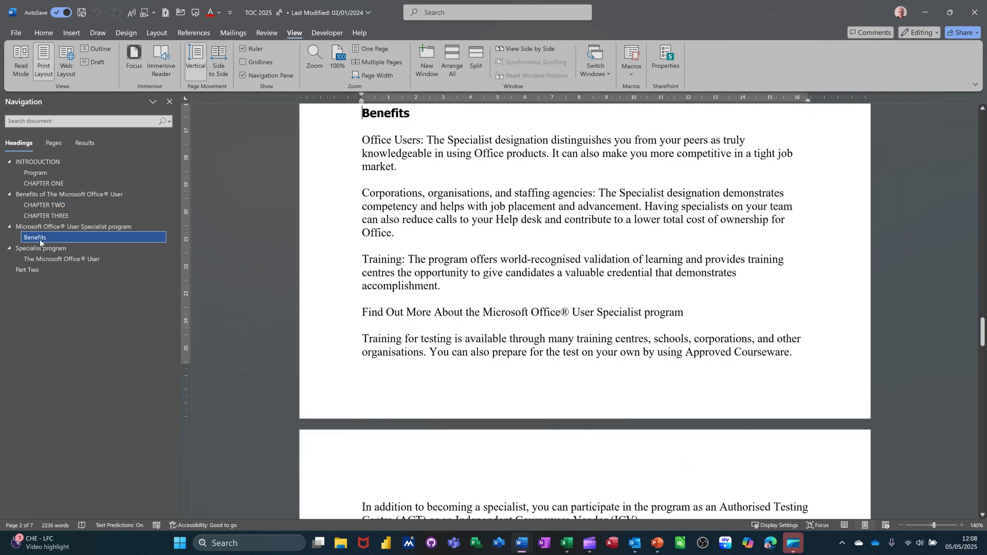
click(47, 258)
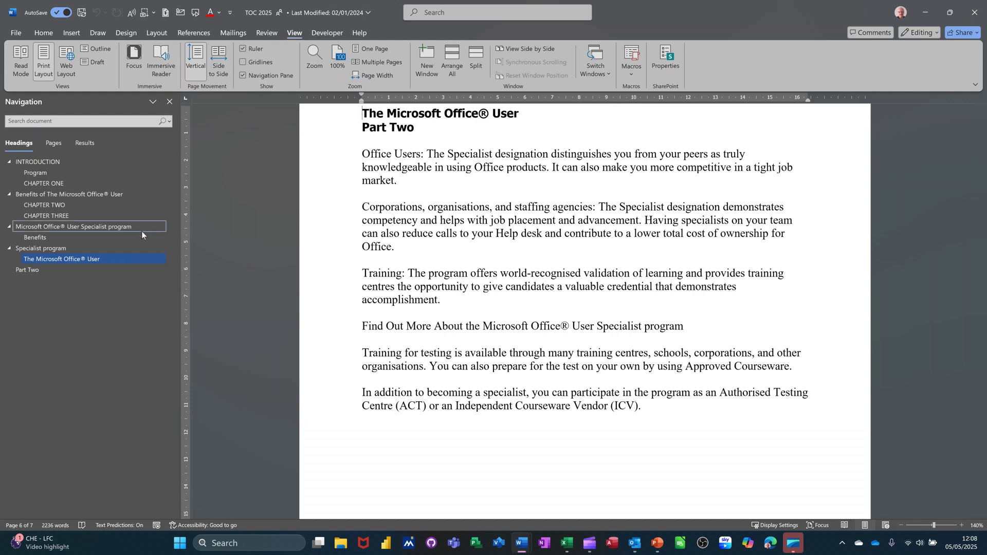
click(57, 215)
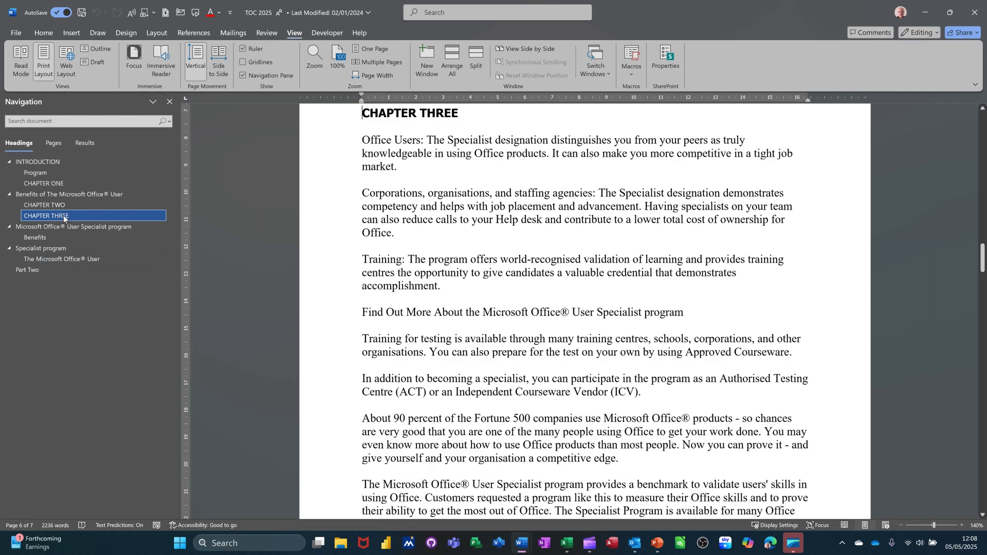
- Move the CHAPTER THREE section above CHAPTER TWO and return it to its place below CHAPTER TWO
drag(63, 211, 64, 205)
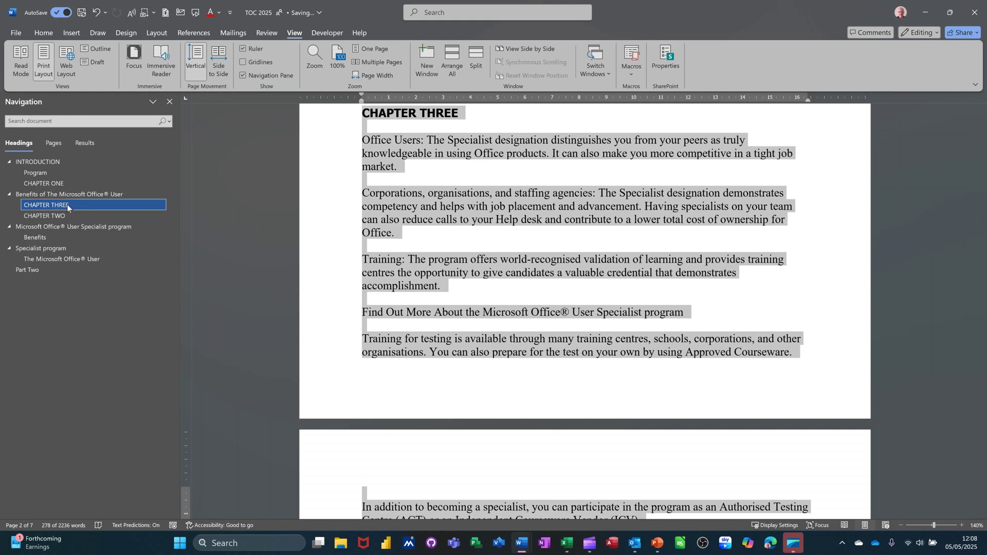
drag(66, 205, 67, 219)
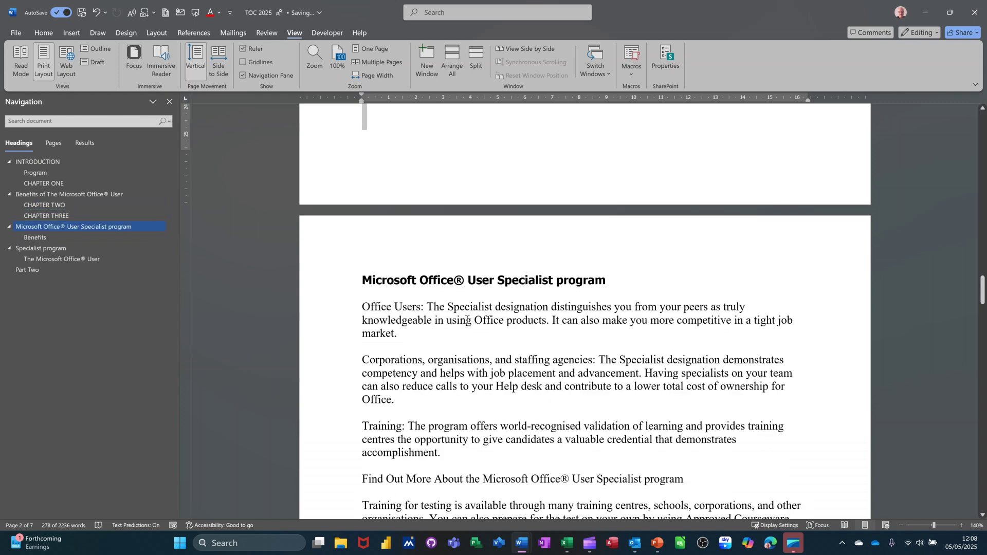
scroll(465, 318, up, 7)
click(454, 200)
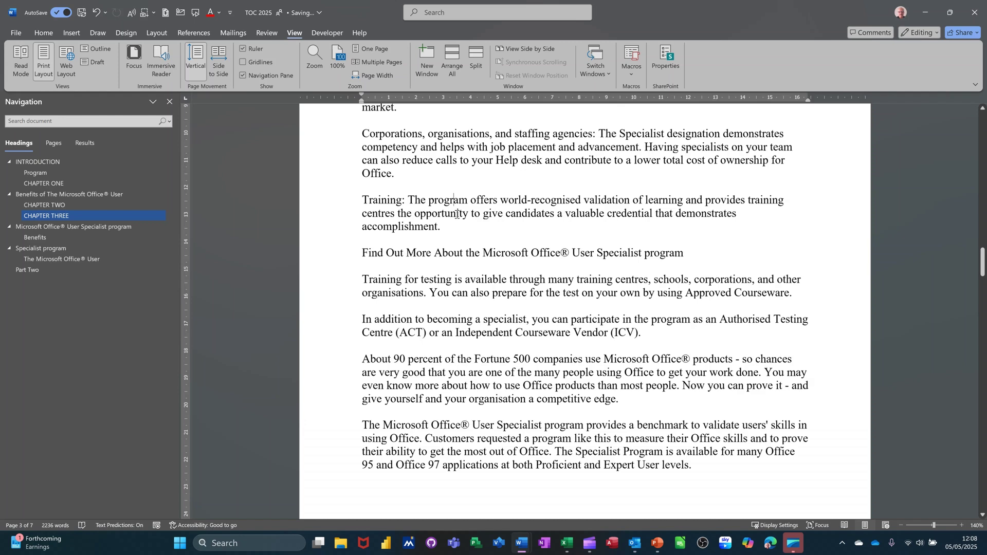
- Insert a table of contents in the Automatic Table 1 style before the INTRODUCTION heading at the document's start
scroll(457, 214, up, 5)
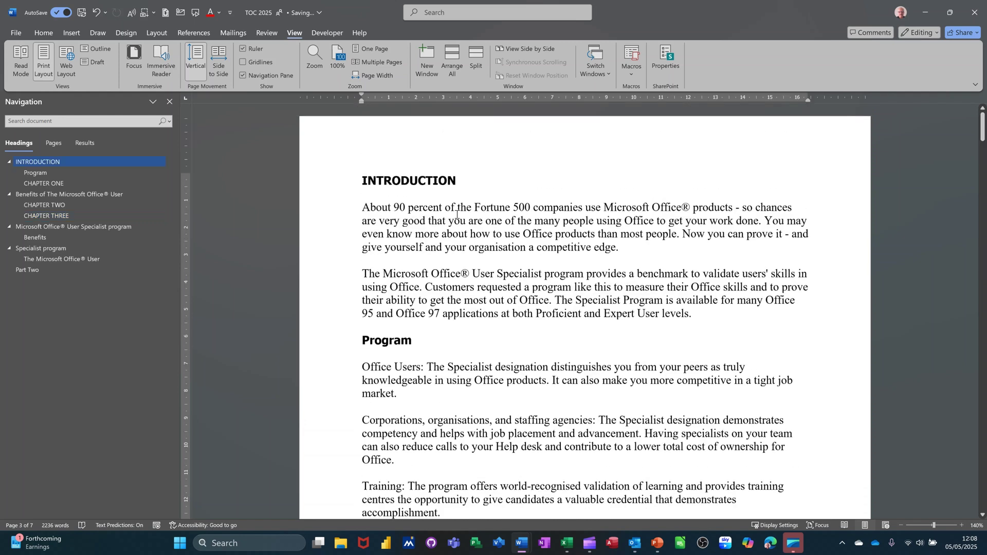
mouse_move(358, 184)
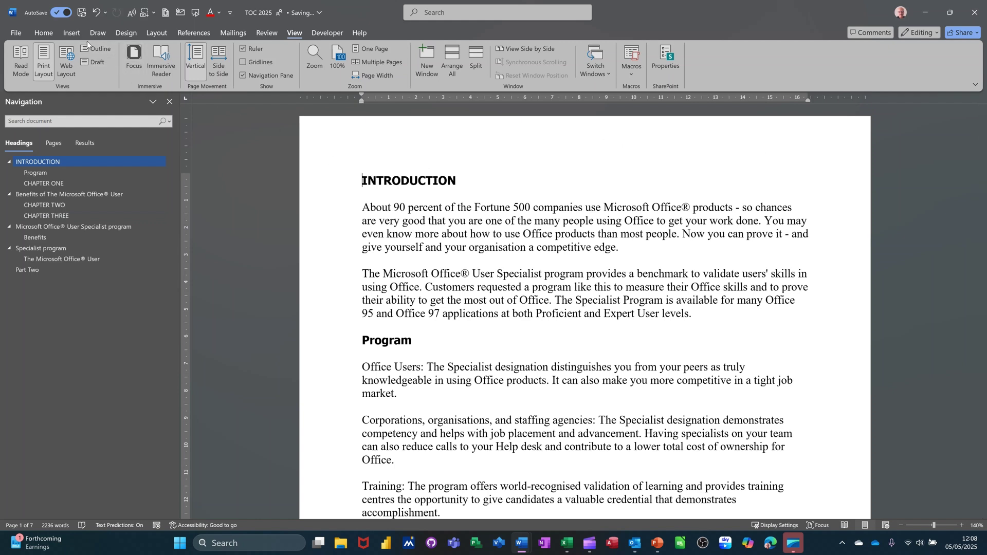
click(192, 33)
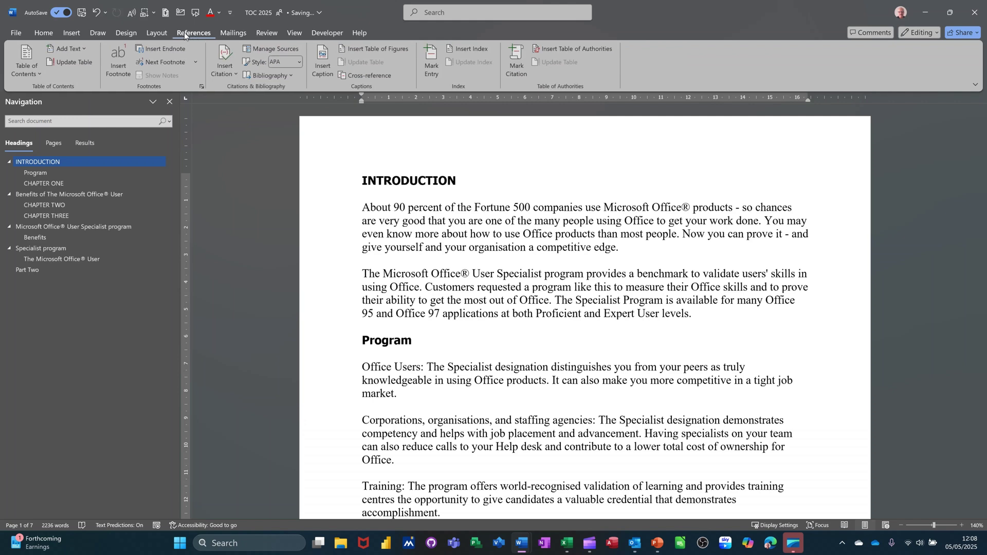
click(24, 56)
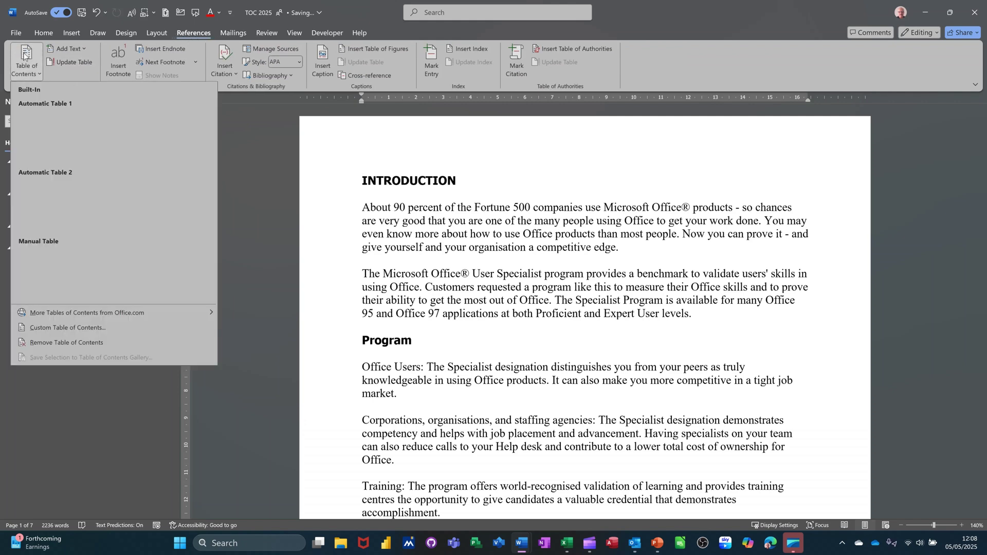
click(220, 157)
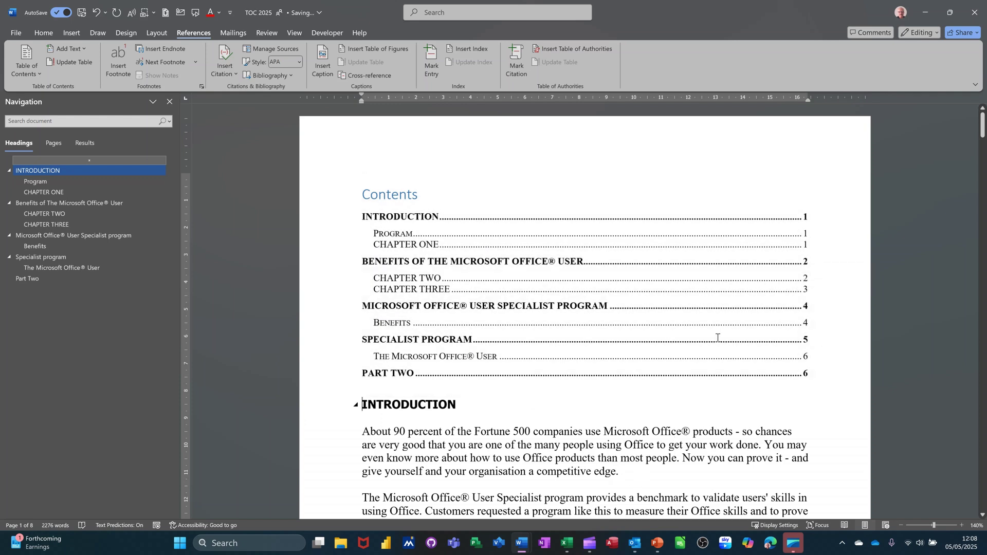
- Select the inserted table of contents and undo its insertion
click(401, 174)
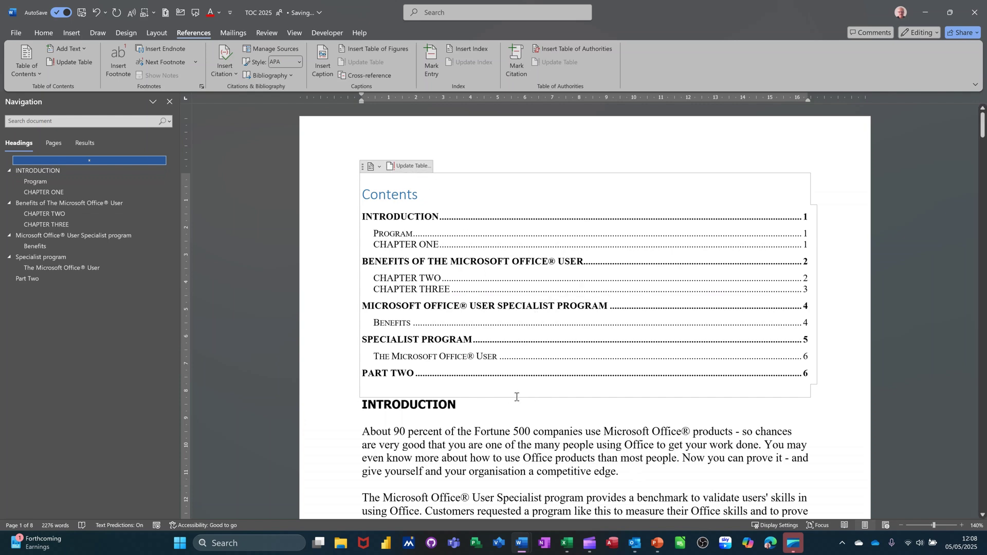
key(ctrl+z)
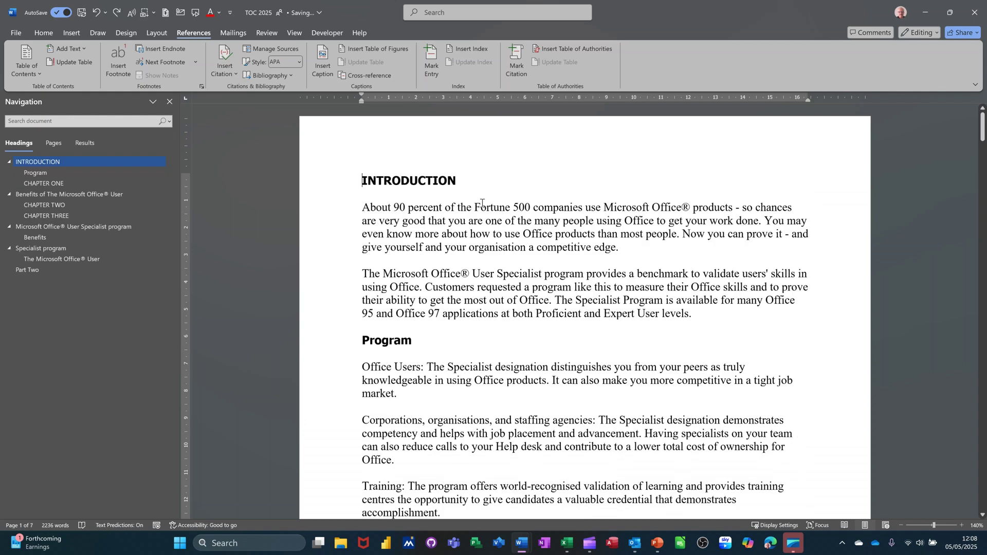
- Enlarge the word "companies" in the first introduction paragraph by stepping its font size up one point at a time
double_click(554, 209)
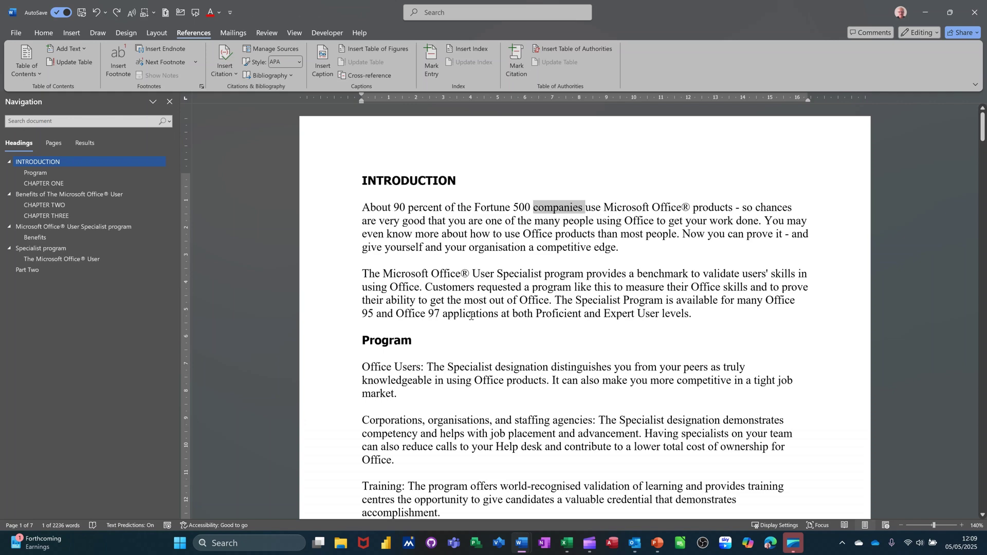
key(ctrl+bracketright)
key(ctrl+bracketright)
key(ctrl+bracketright)
key(ctrl+bracketright)
key(ctrl+bracketright)
key(ctrl+bracketright)
key(ctrl+bracketright)
key(ctrl+bracketright)
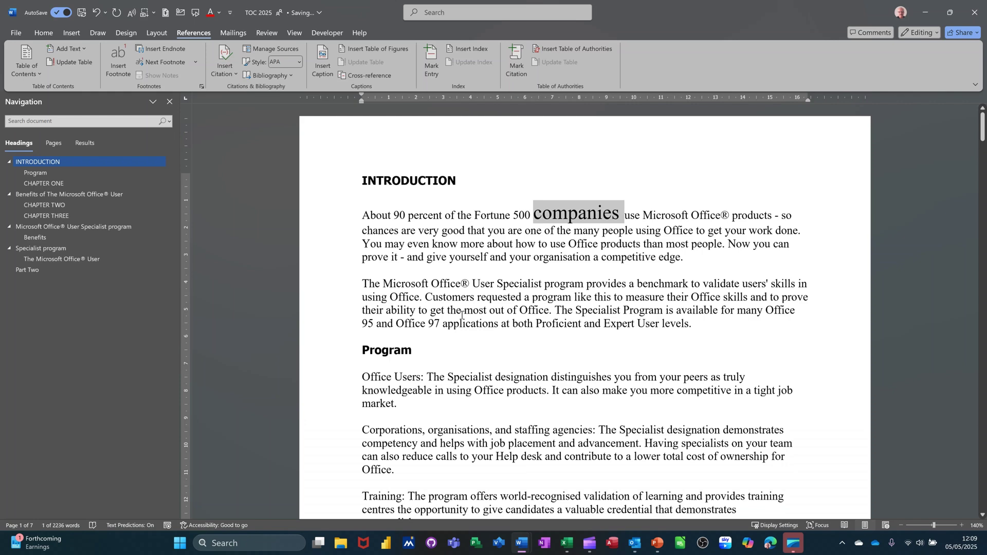
- Reduce the font size of the word "companies" one point at a time to 13 pt
key(ctrl+bracketleft)
key(ctrl+bracketleft)
key(ctrl+bracketleft)
key(ctrl+bracketleft)
key(ctrl+bracketleft)
key(ctrl+bracketleft)
key(ctrl+bracketleft)
key(ctrl+bracketleft)
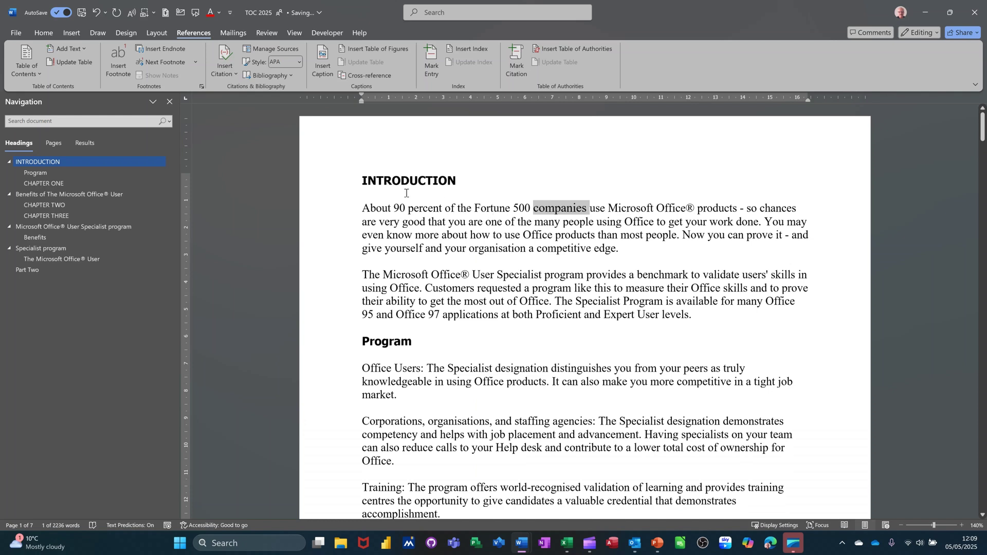
- Format the word "companies" as bold, italic, underlined and red
click(44, 32)
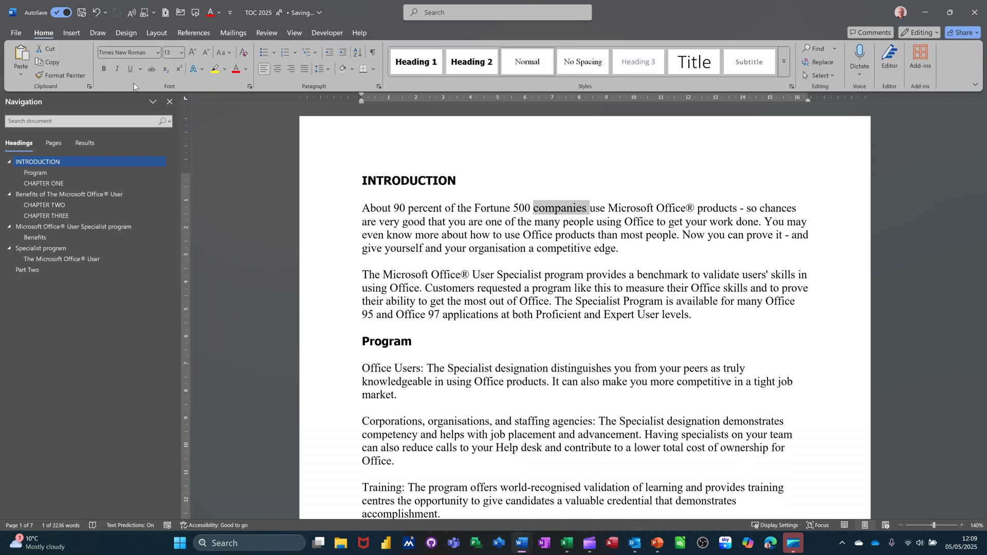
click(104, 70)
click(118, 69)
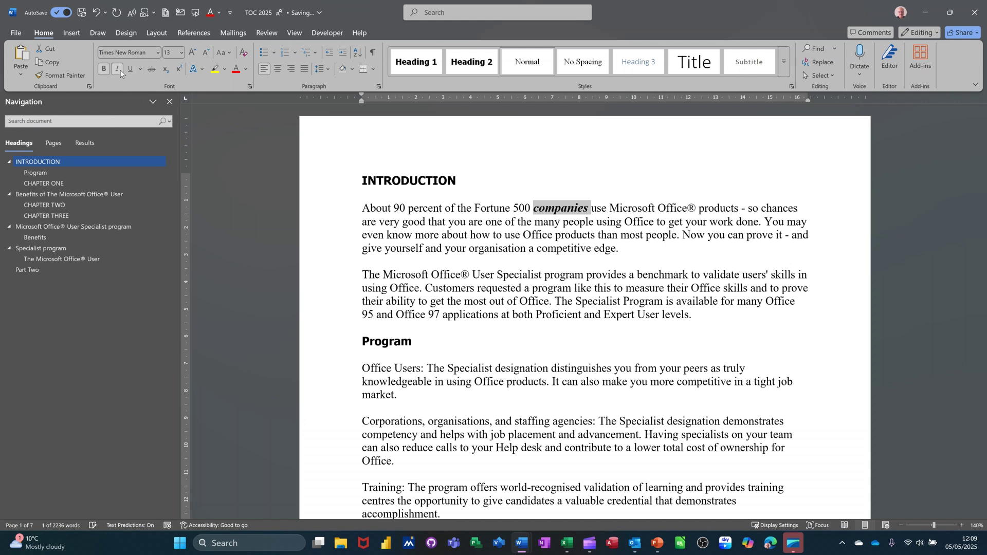
click(131, 69)
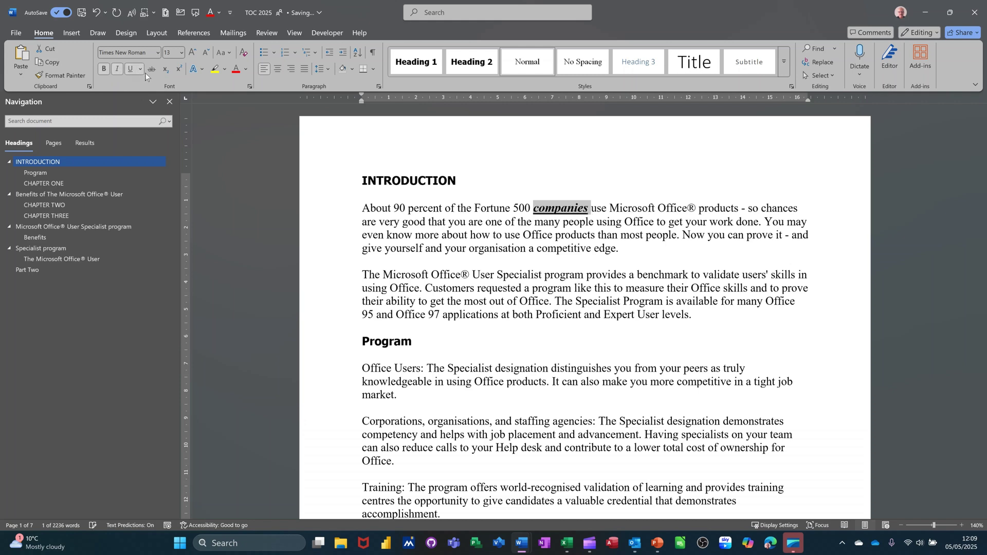
click(236, 69)
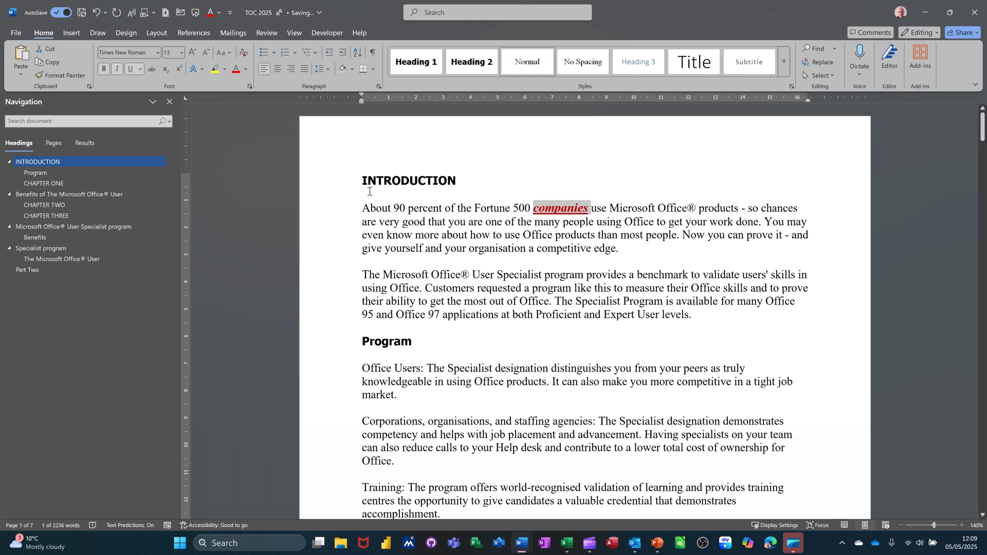
- Increase the font size of the word "companies" through the preset sizes to 18 pt
key(ctrl+shift+period)
key(ctrl+shift+period)
key(ctrl+shift+period)
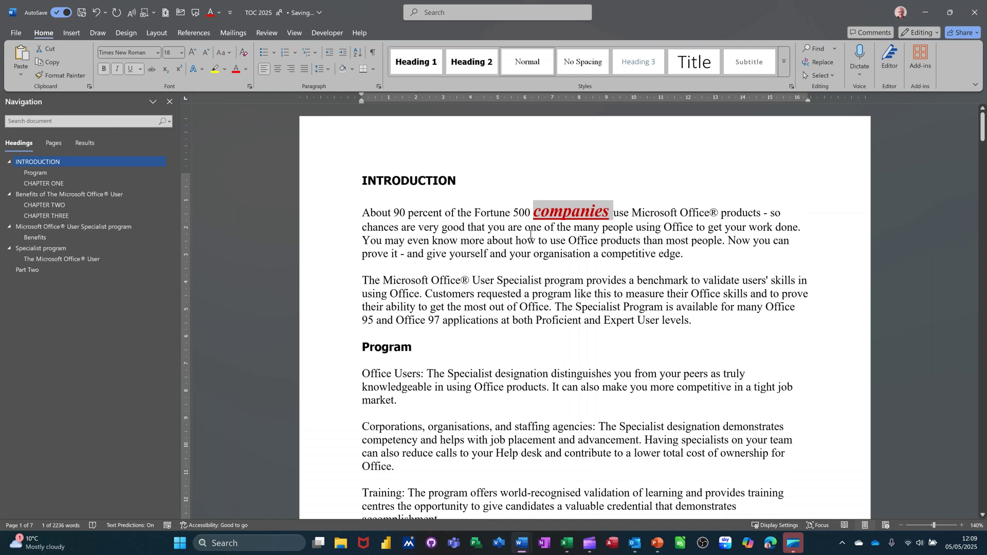
- Clear all character formatting from the selected word "companies"
key(ctrl+space)
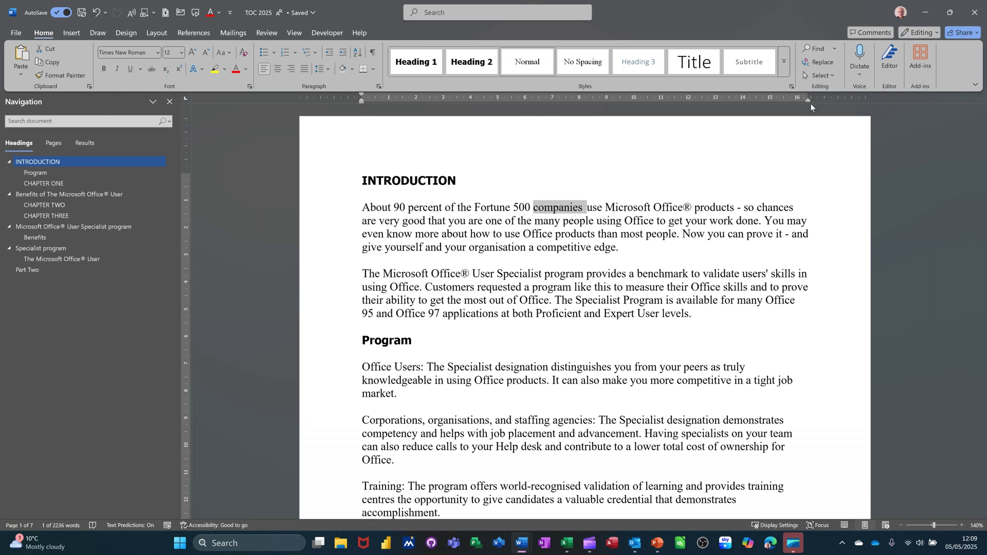
- Indent the first introduction paragraph by one level and remove that indent again
click(444, 223)
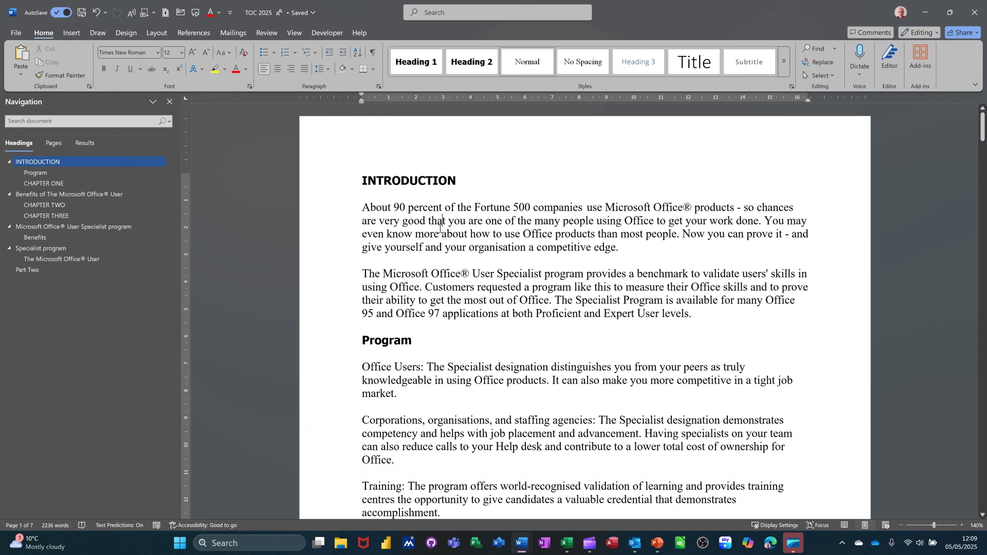
key(ctrl+m)
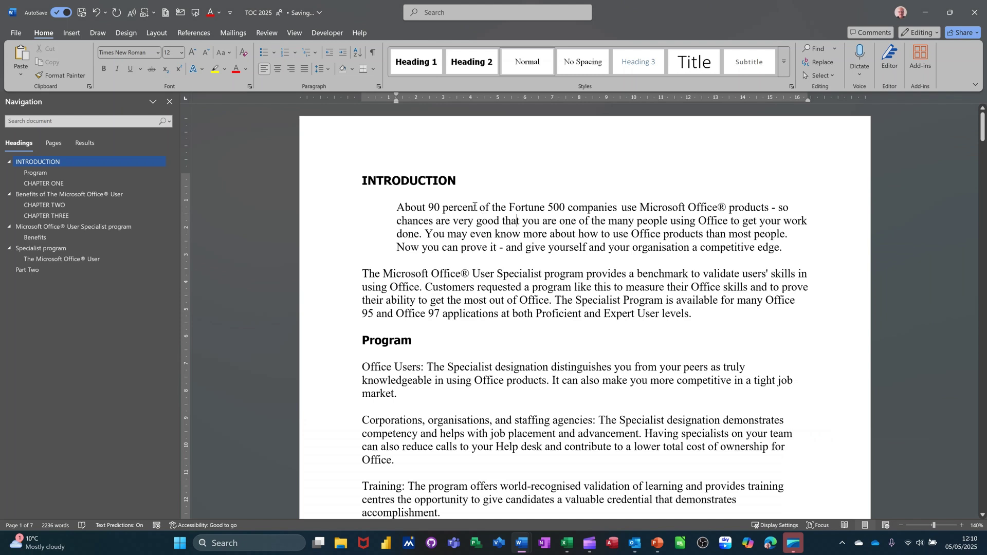
key(ctrl+shift+m)
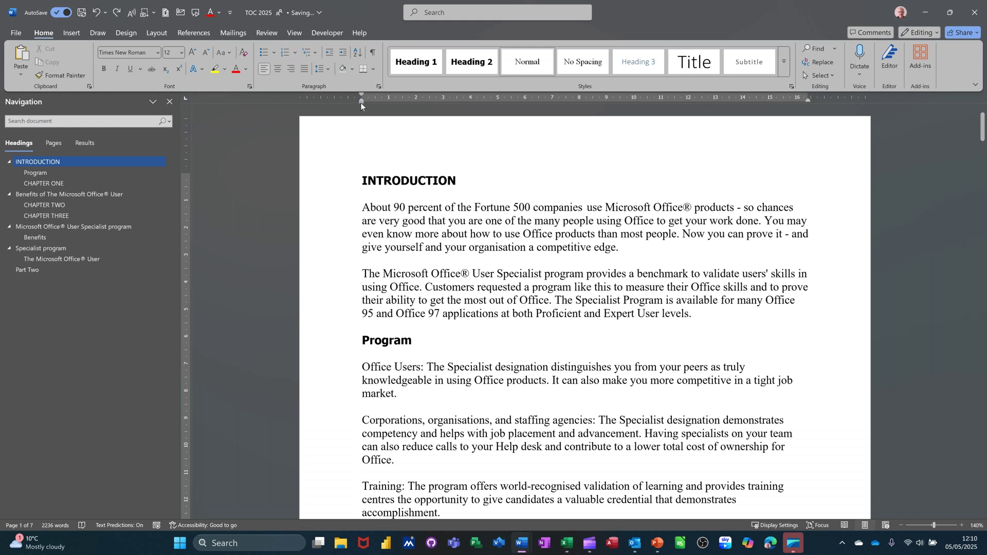
- Try a 2 cm left indent with the first line at 1 cm on the first introduction paragraph, and undo it
drag(361, 102, 419, 107)
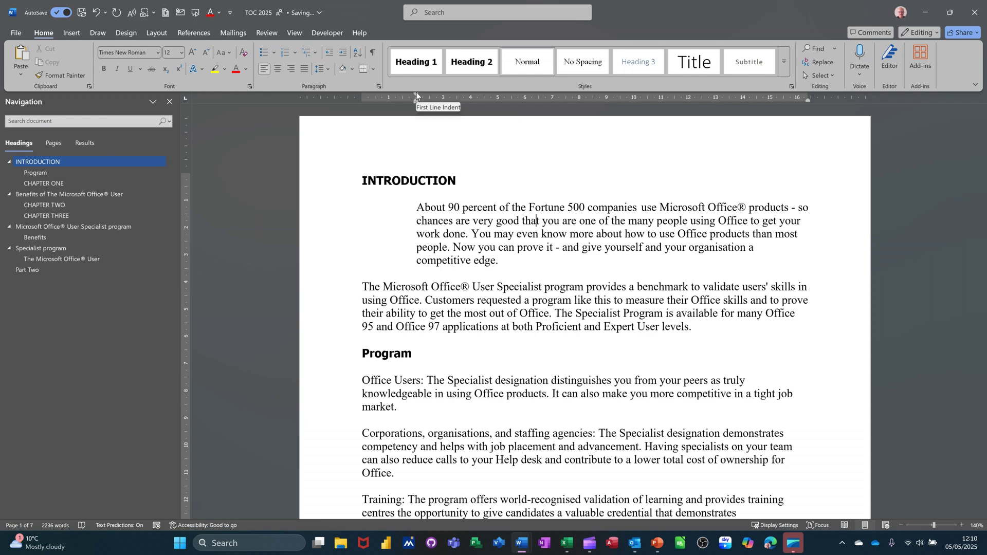
mouse_move(416, 94)
mouse_down()
mouse_move(452, 91)
mouse_move(389, 95)
mouse_up()
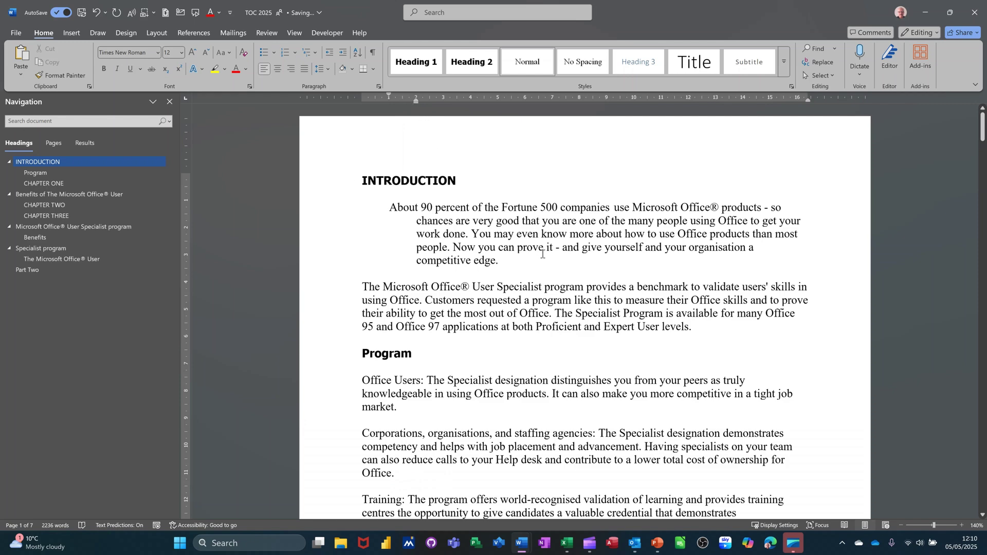
key(ctrl+z)
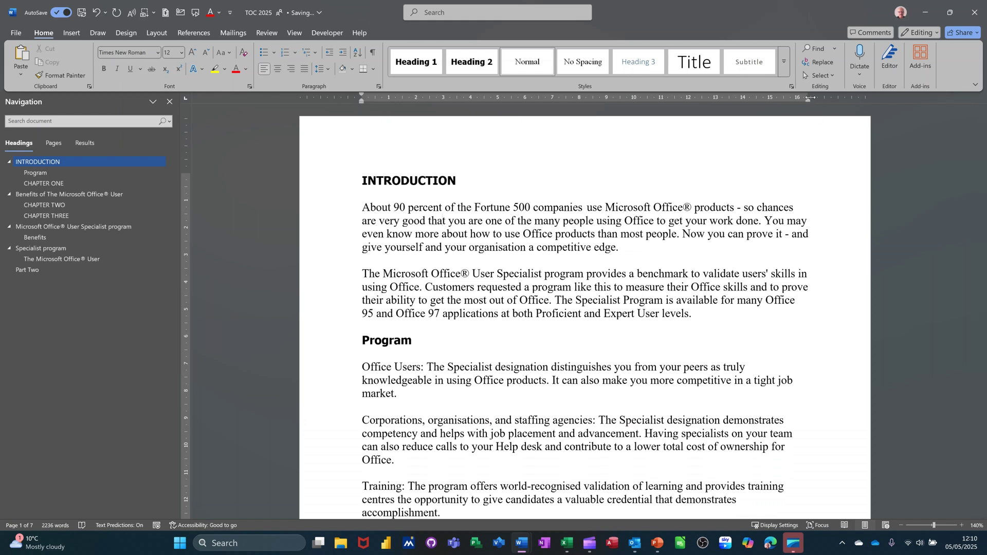
- Narrow the first introduction paragraph with indents at about 3.75 cm and 13.25 cm on the ruler, and centre its text
drag(807, 100, 722, 103)
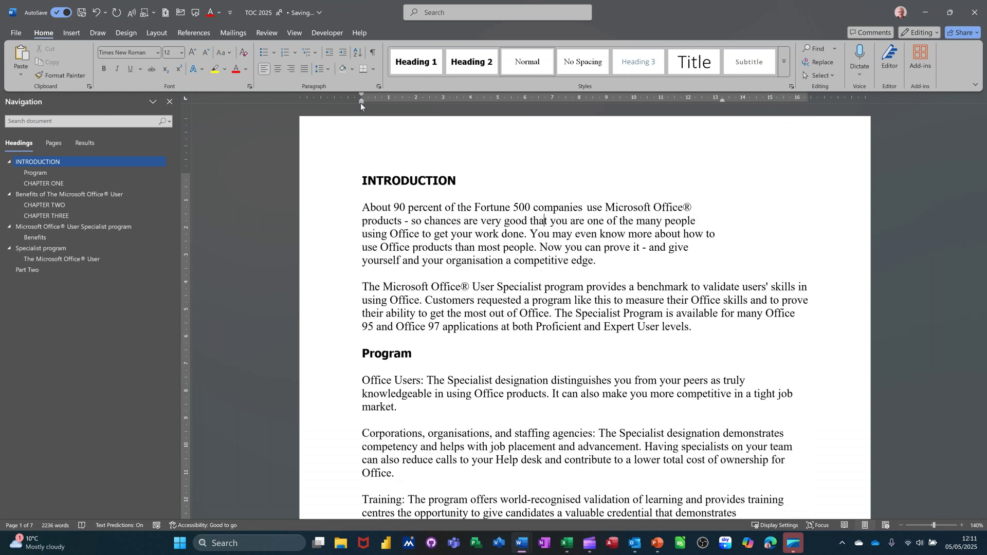
drag(361, 103, 463, 101)
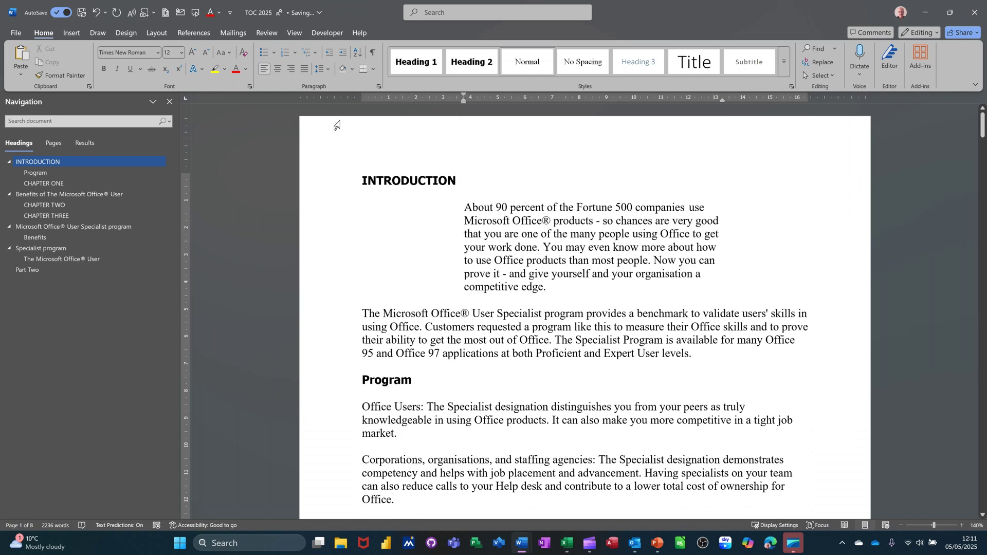
click(305, 69)
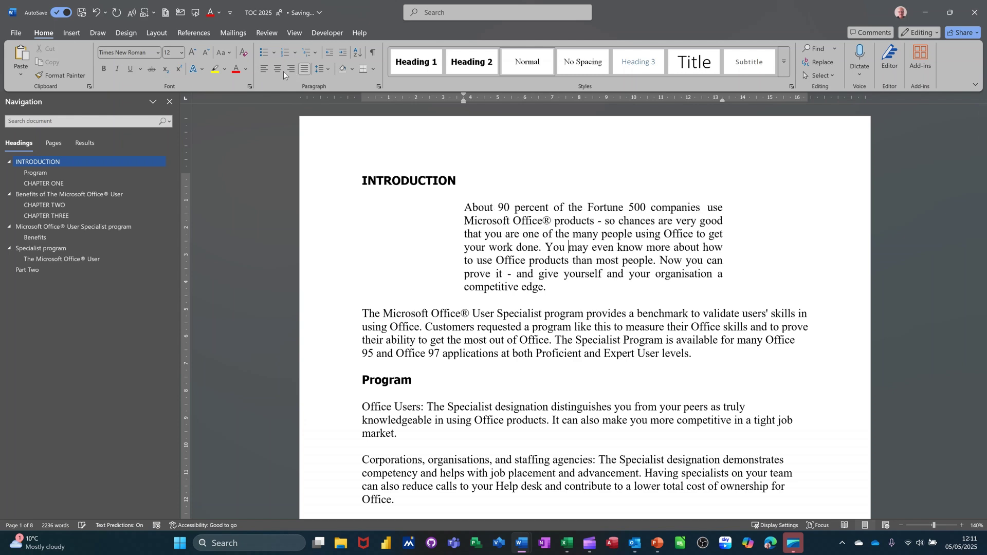
click(282, 71)
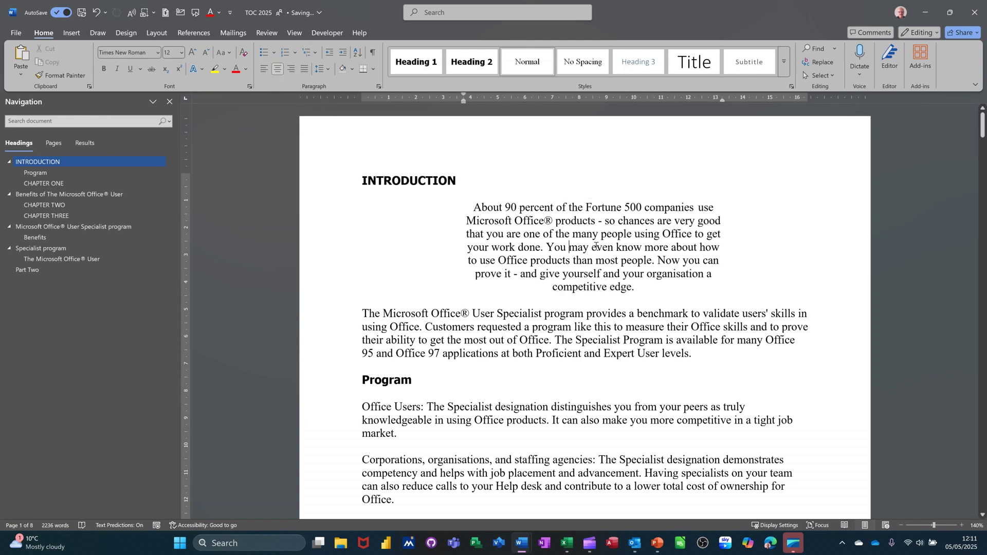
- Create a new blank document
key(alt+f)
key(n)
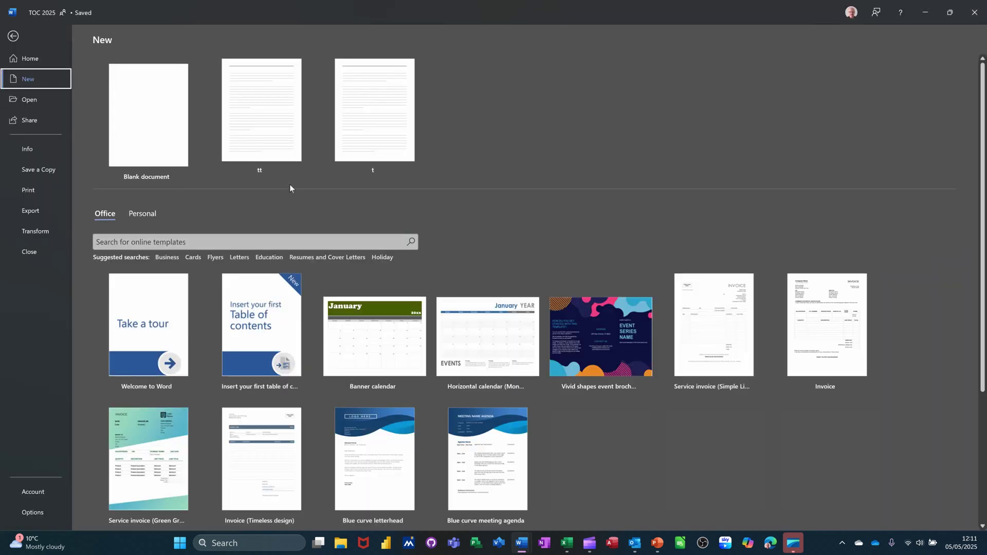
click(161, 125)
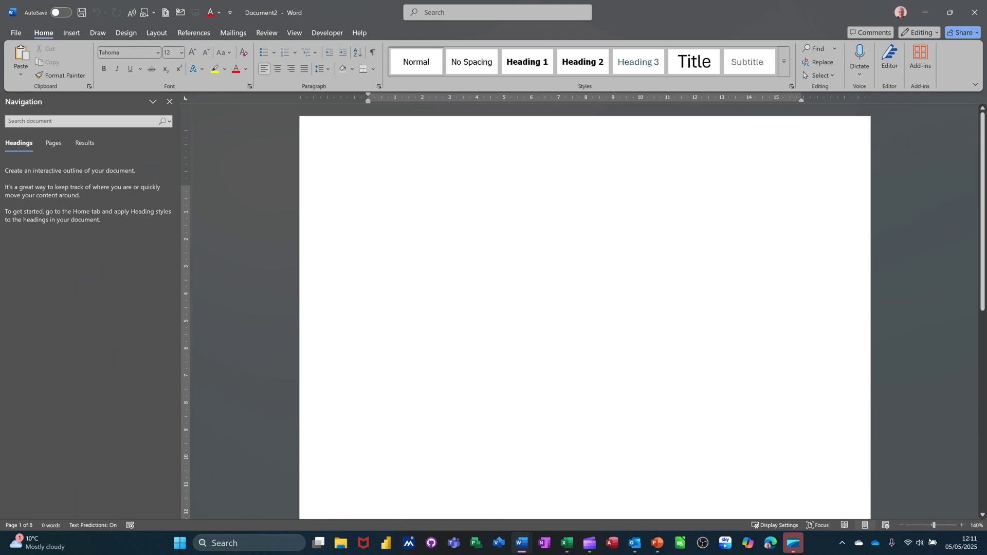
- Create a numbered list with the items "Fgjkfkfgkfg", "Fgkfgkf" and "kfgkkf"
click(286, 54)
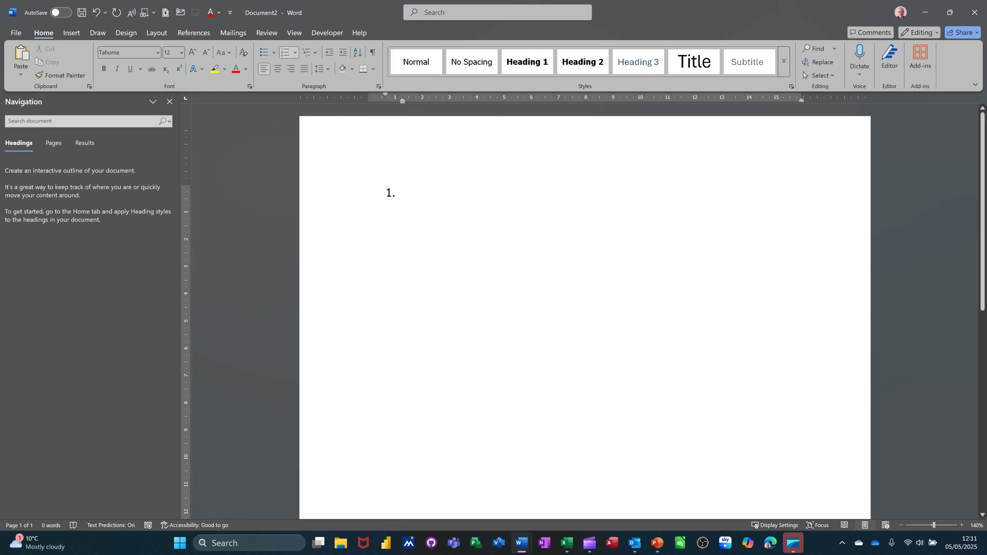
text(fgjkfkfgkfg)
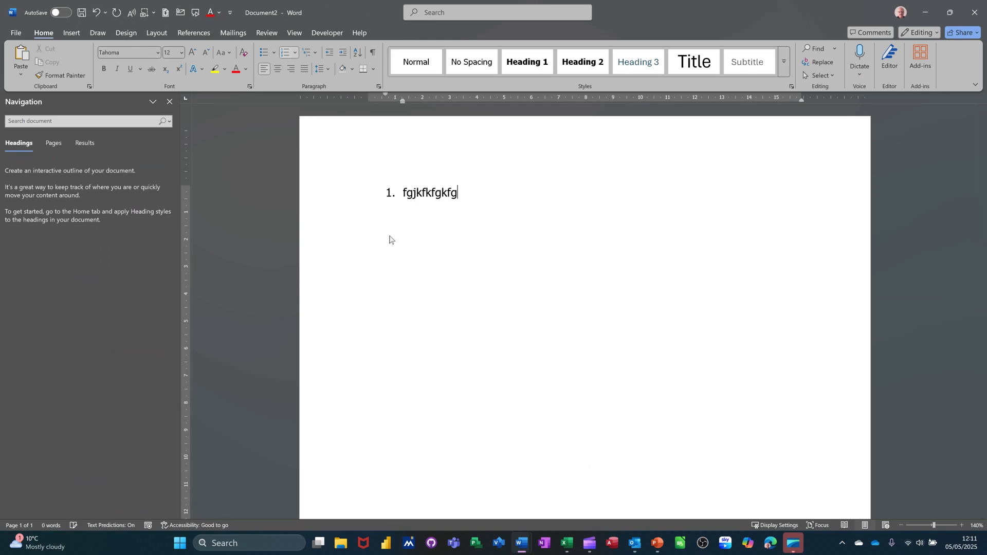
key(Return)
text(fgkfgkf)
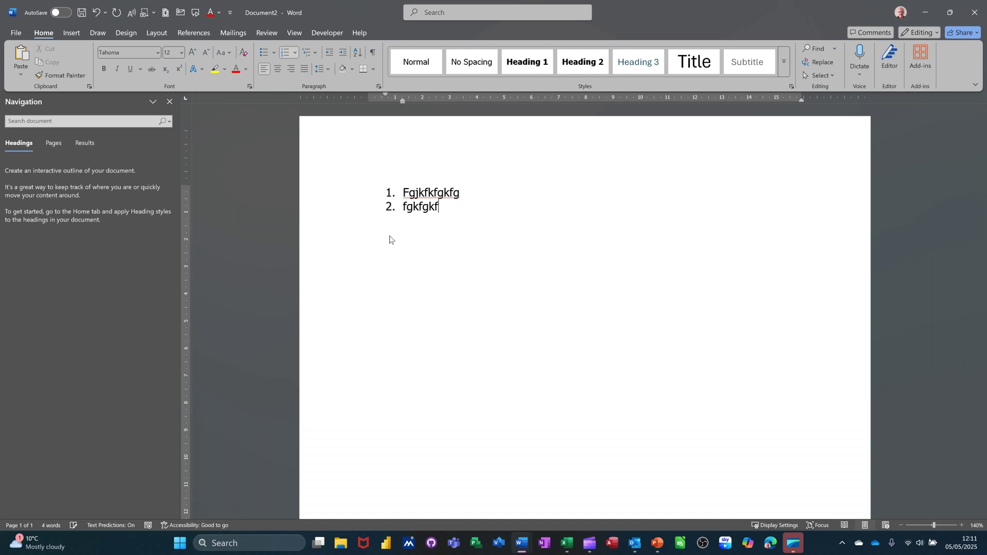
key(Return)
text(kfgkkf)
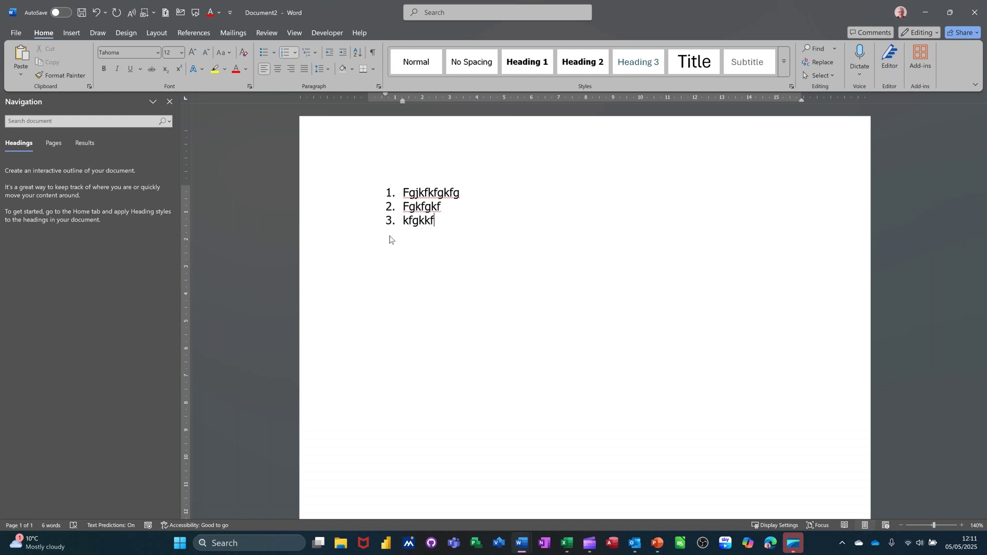
- Add item 4 "Fgklfglkf" after one unnumbered line and item 5 "Fgljnfgjnfg" after three, and end the numbered list
key(Return)
key(Return)
key(Return)
text(fgklfglkf)
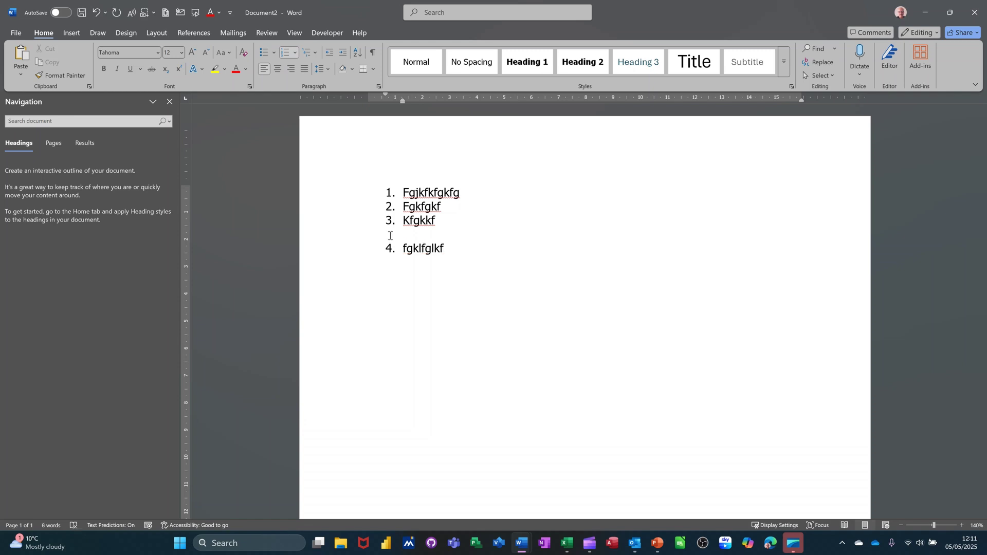
key(Return)
key(Return)
key(Return)
text(fgljnfgjnfg)
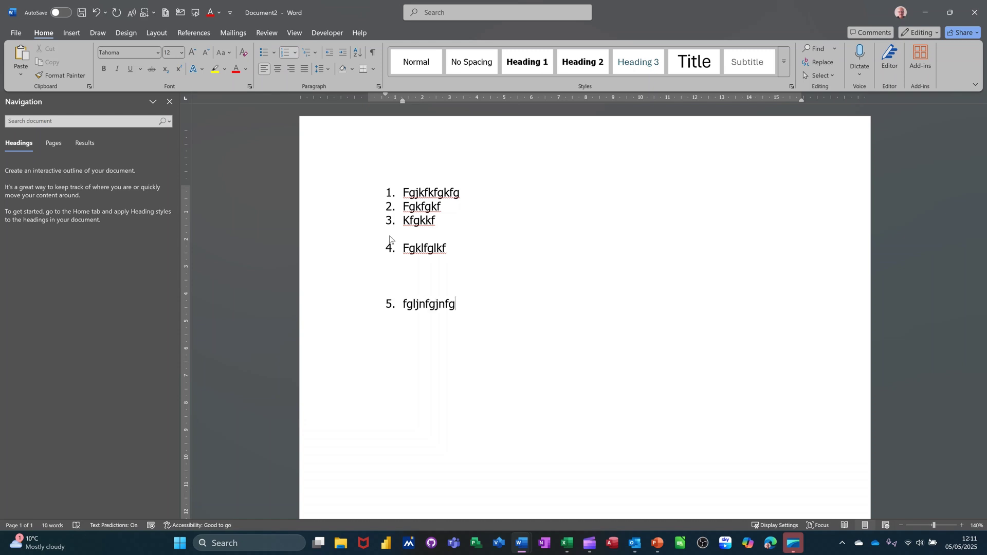
key(Return)
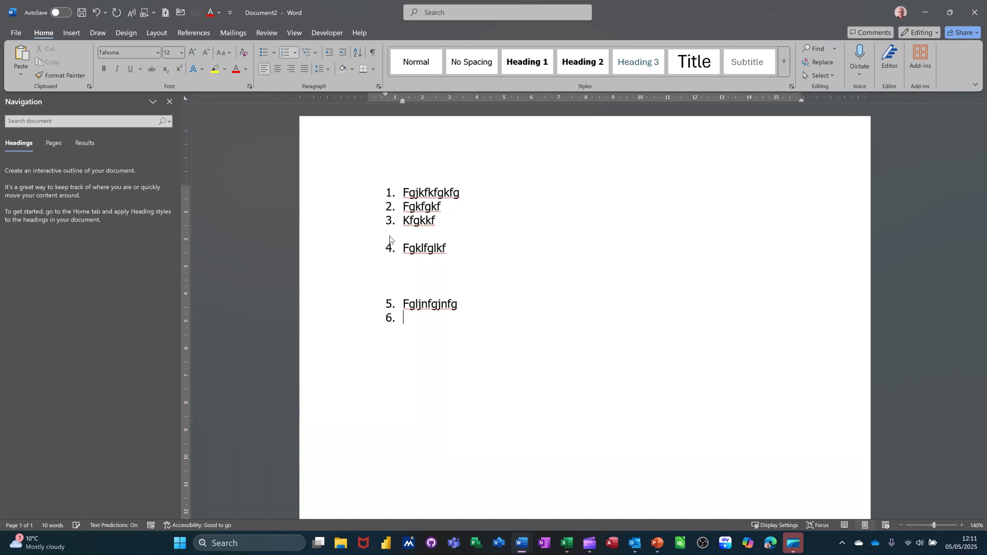
key(Return)
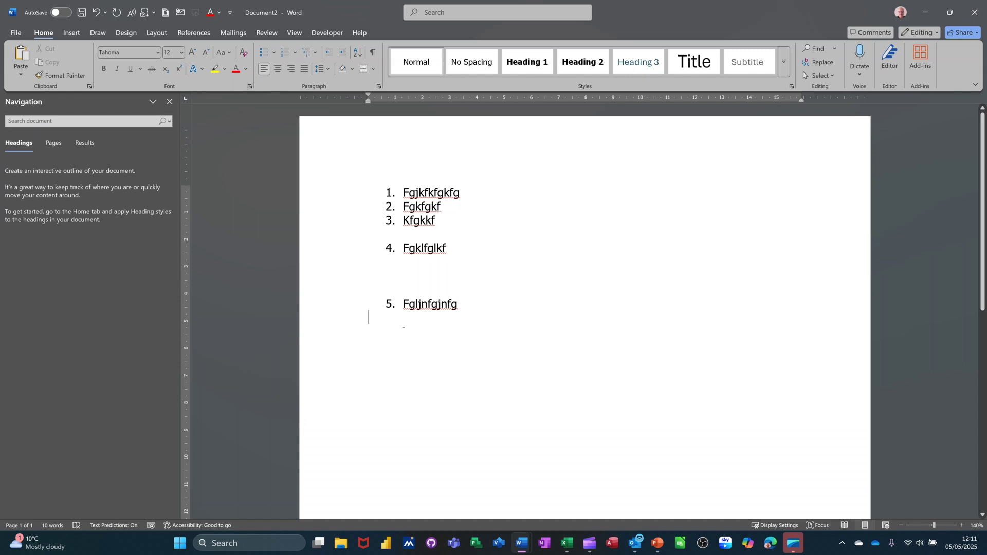
- Continue the list after item 5 with "Fglfgklf" and the lettered sub-items "Fgjmgfjfd" and "Gfdggf"
click(459, 309)
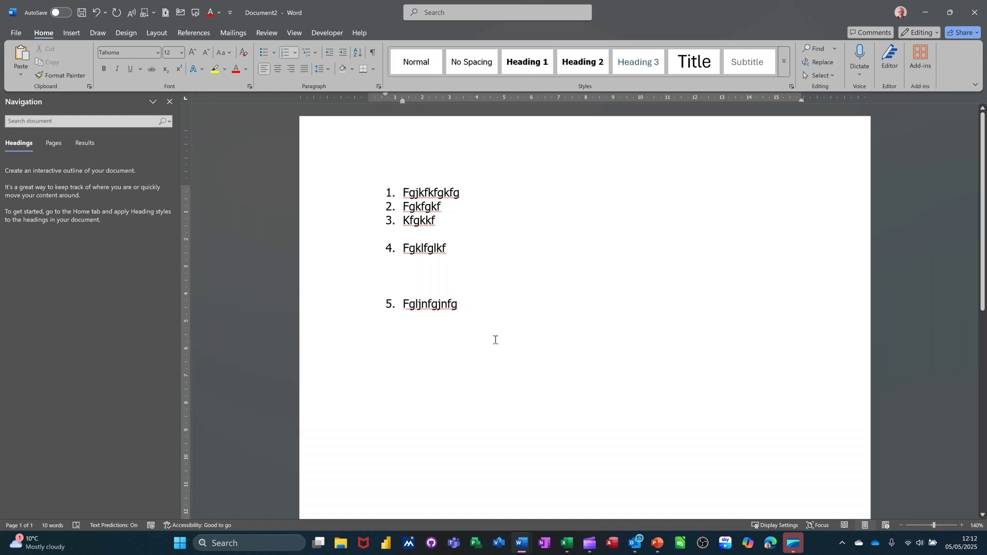
key(Return)
text(fglfgklf)
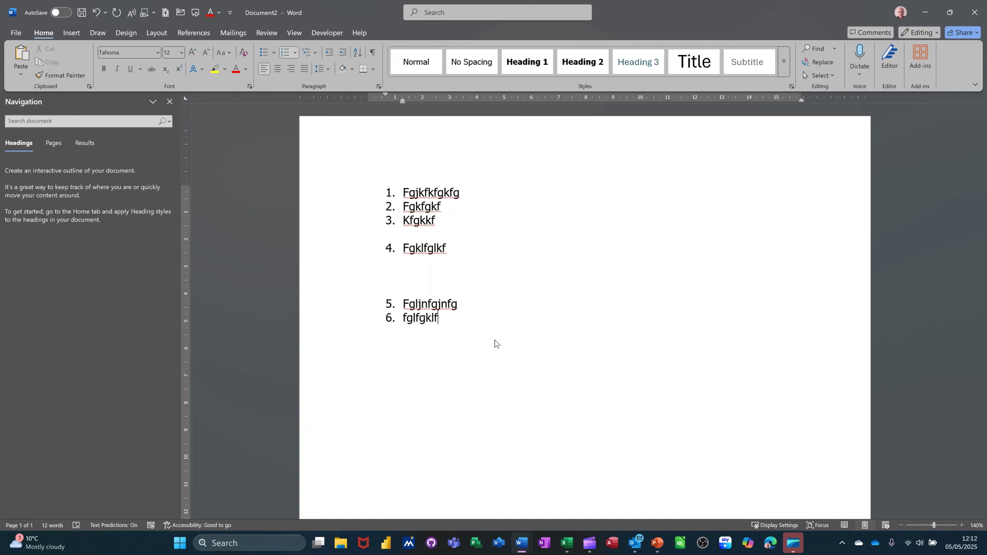
key(Return)
key(Tab)
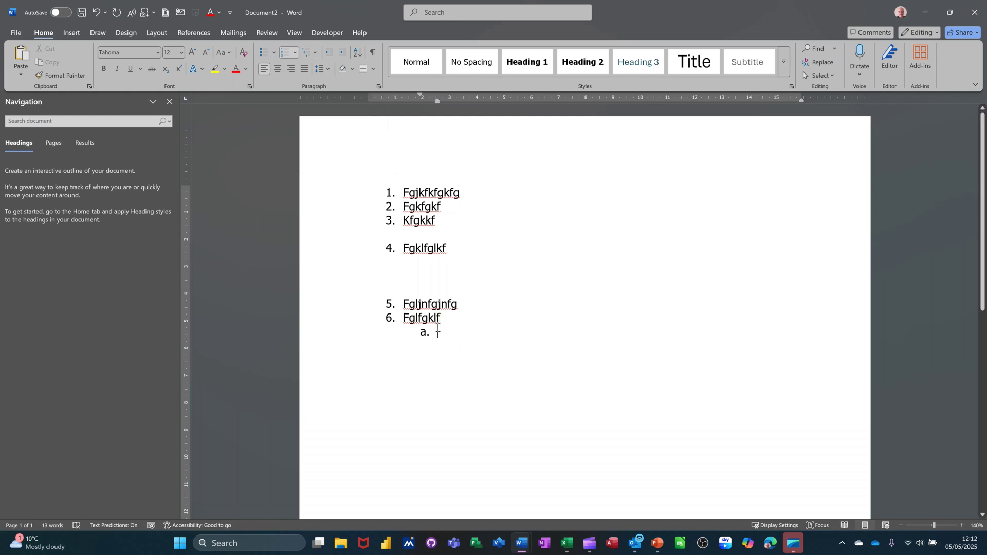
text(Fgjmgfjfd)
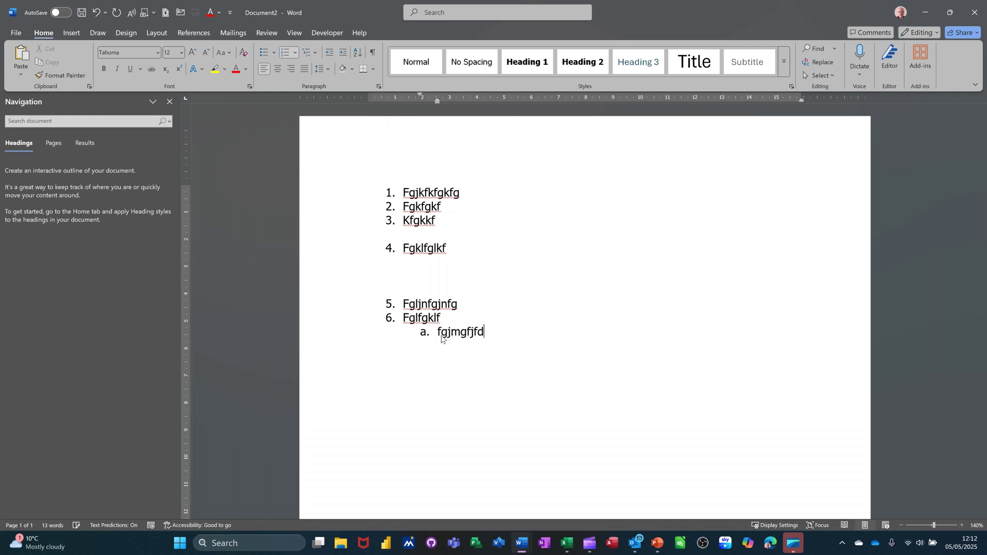
key(Return)
text(gfdggf)
key(Return)
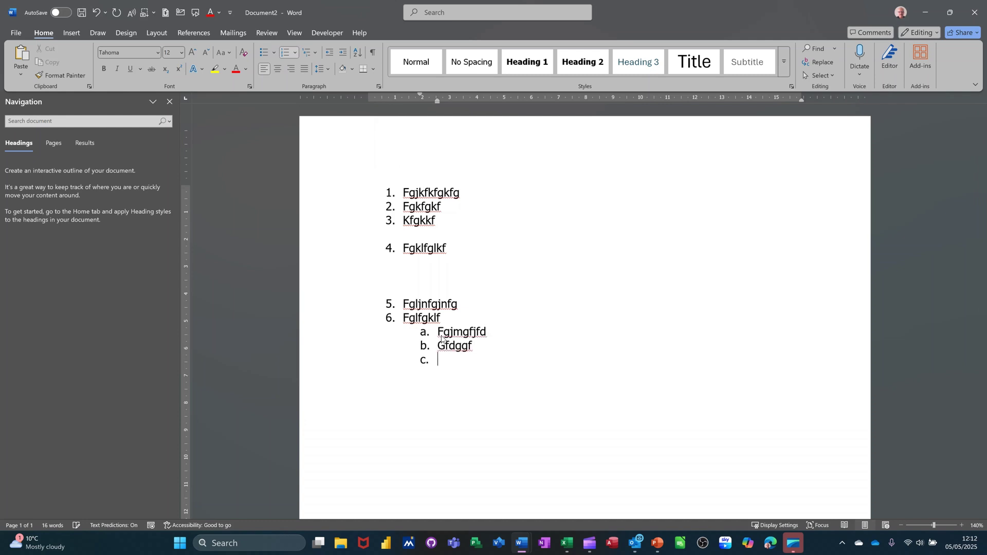
- Add third-level items "Jfj" and "Fgfg" under sub-item b, and fourth-level items "Hdd" and "Fgffgk" beneath them
key(Tab)
text(jfj)
key(Return)
text(fgfg)
key(Return)
key(Tab)
text(hdd)
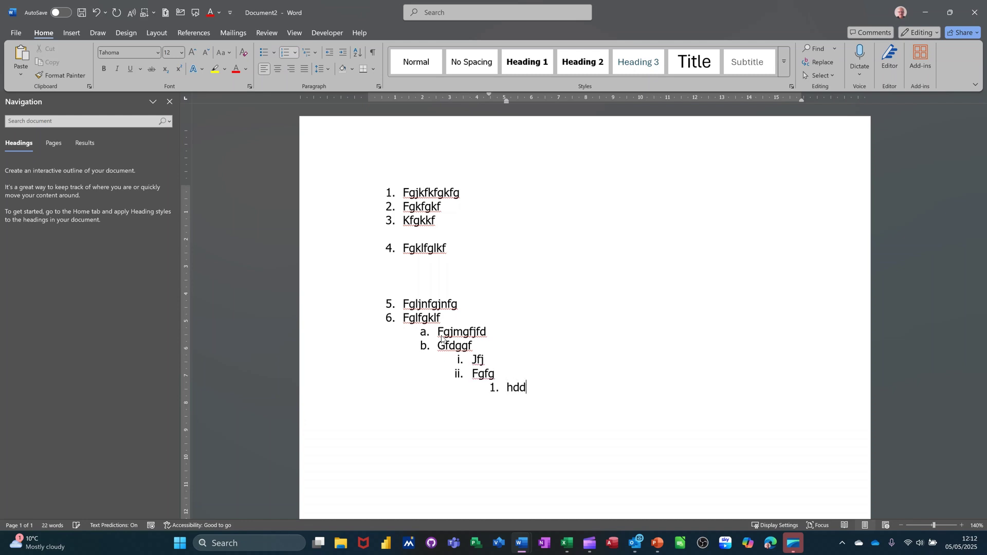
key(Return)
text(fgffgk)
key(Return)
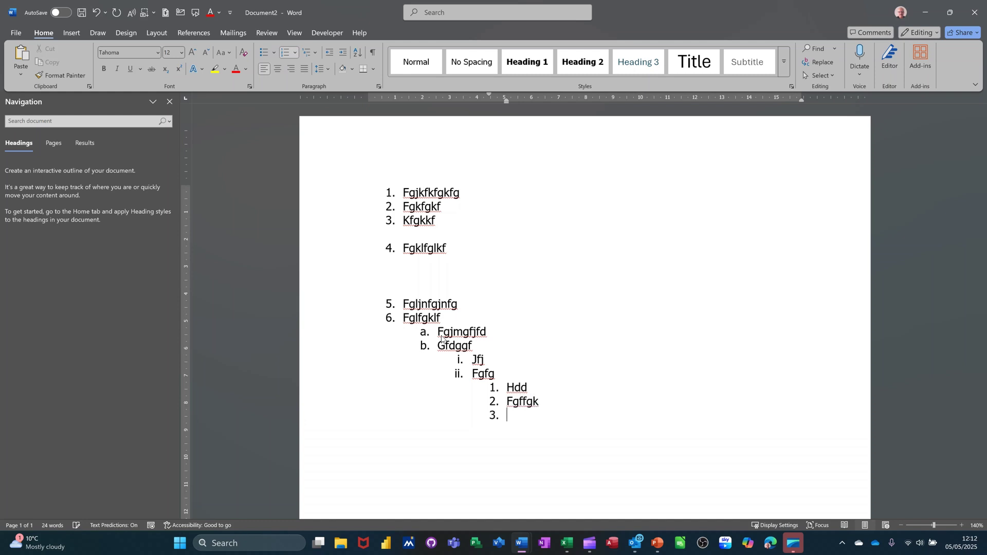
- Promote the empty fourth-level item back to the top level and enter "gvfgkjfd" as item 7
key(shift+Tab)
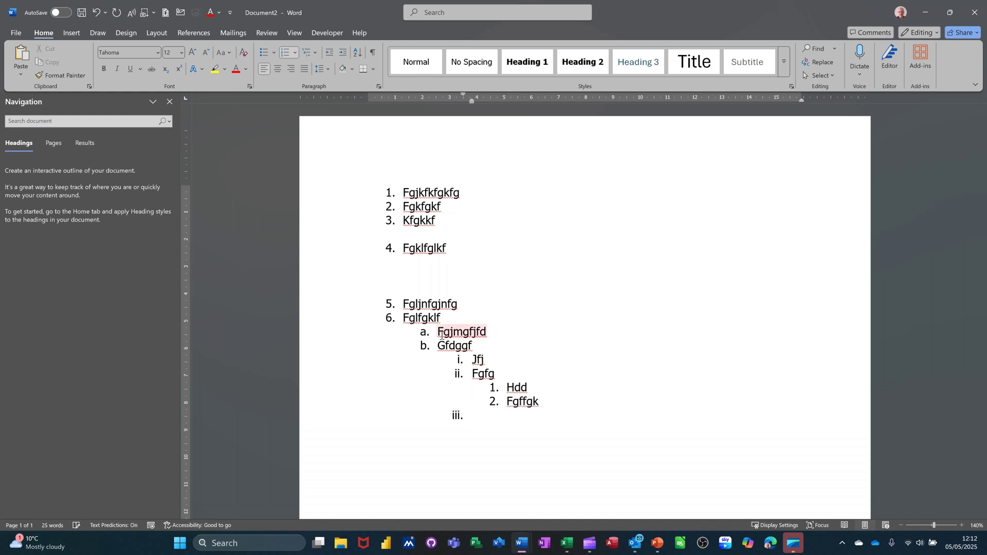
key(shift+Tab)
key(shift+Tab)
text(gvfgkjfd)
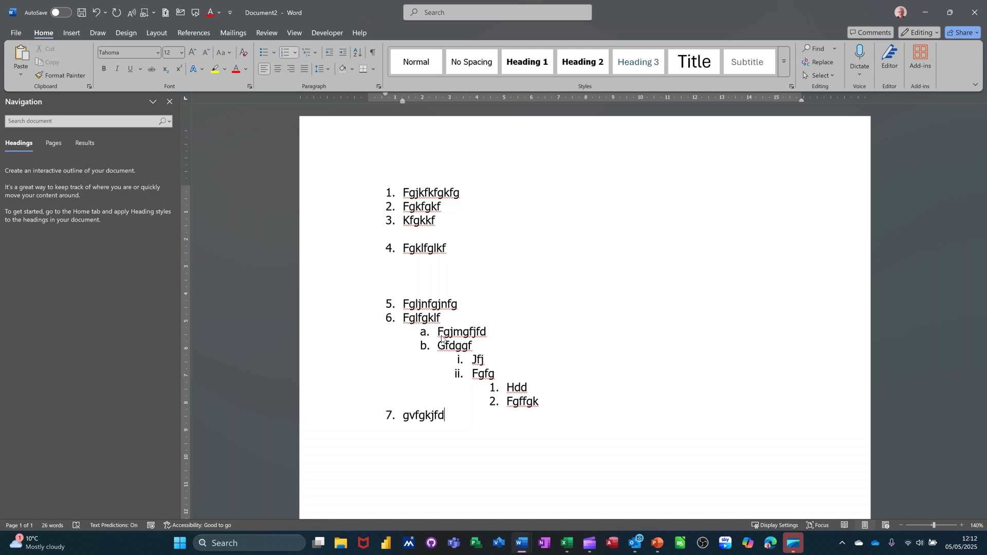
- Delete the whole content of the document
key(ctrl+a)
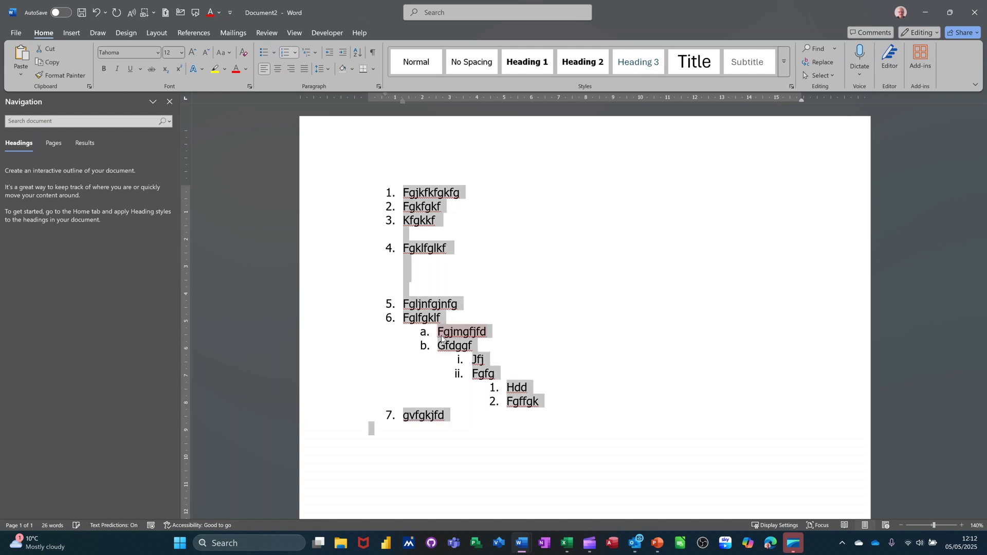
key(Delete)
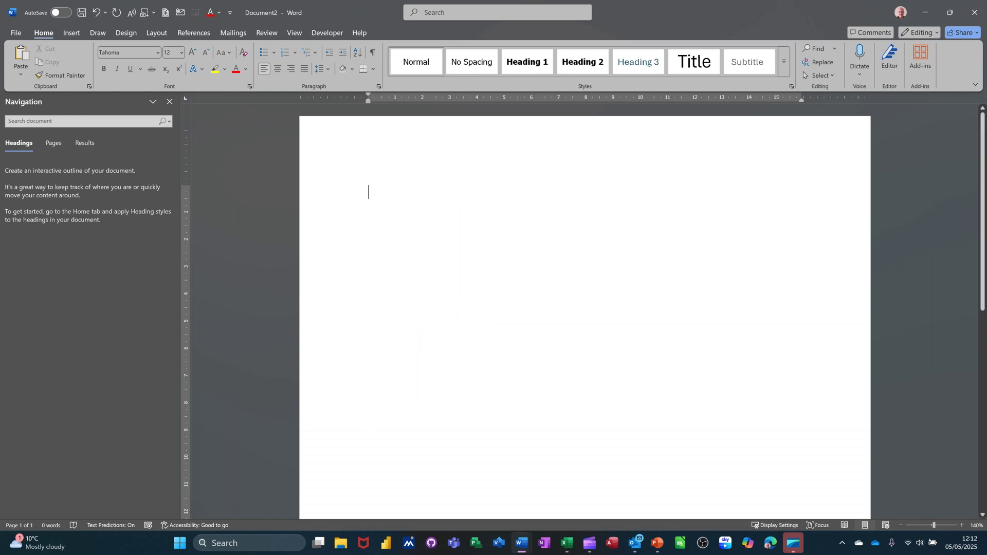
- Draw a rectangle shape about 3.5 cm wide and 1.8 cm high at the start of the empty page
click(73, 32)
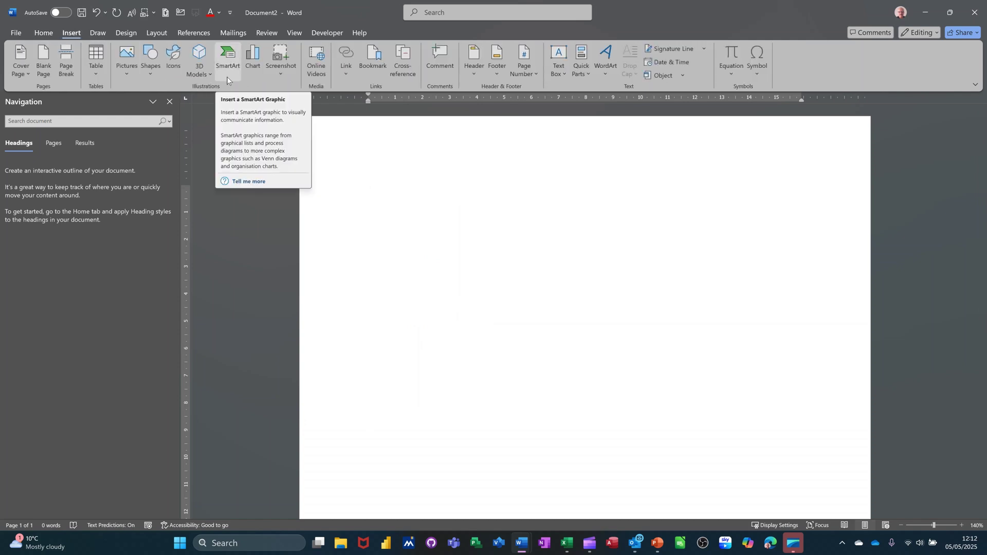
click(150, 72)
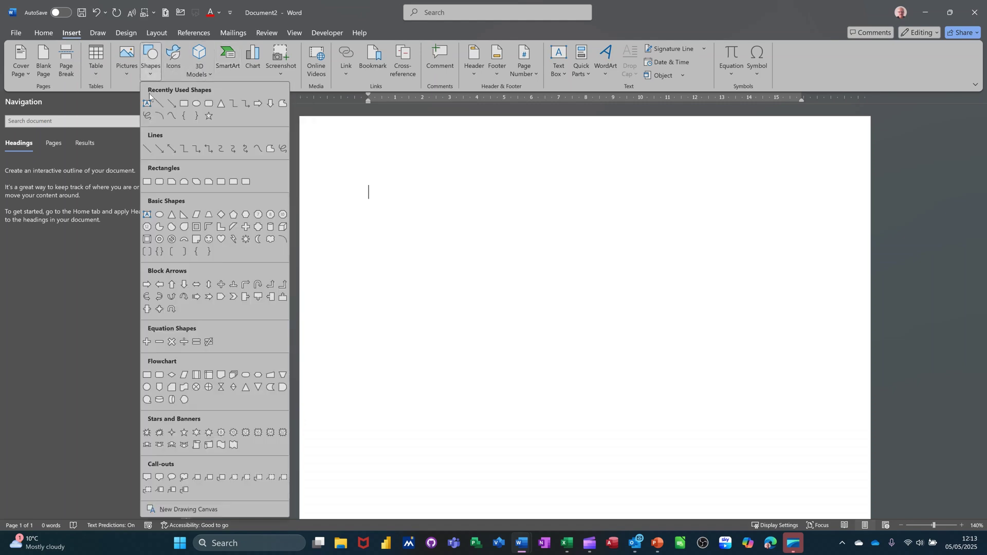
click(184, 104)
drag(370, 189, 466, 238)
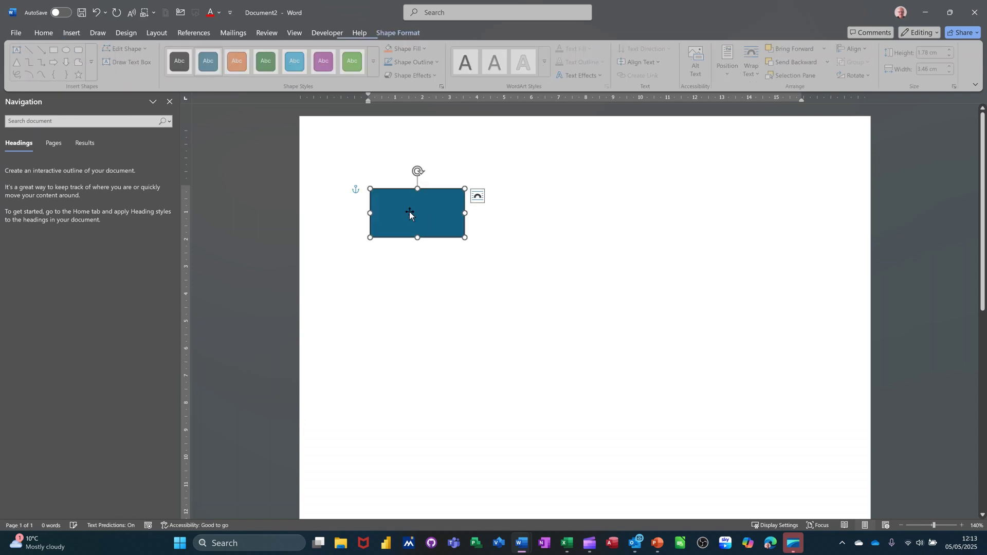
- Copy the rectangle to its right, draw an elbow arrow connector from the first rectangle towards the copy, and move the copy lower
drag(410, 211, 575, 203)
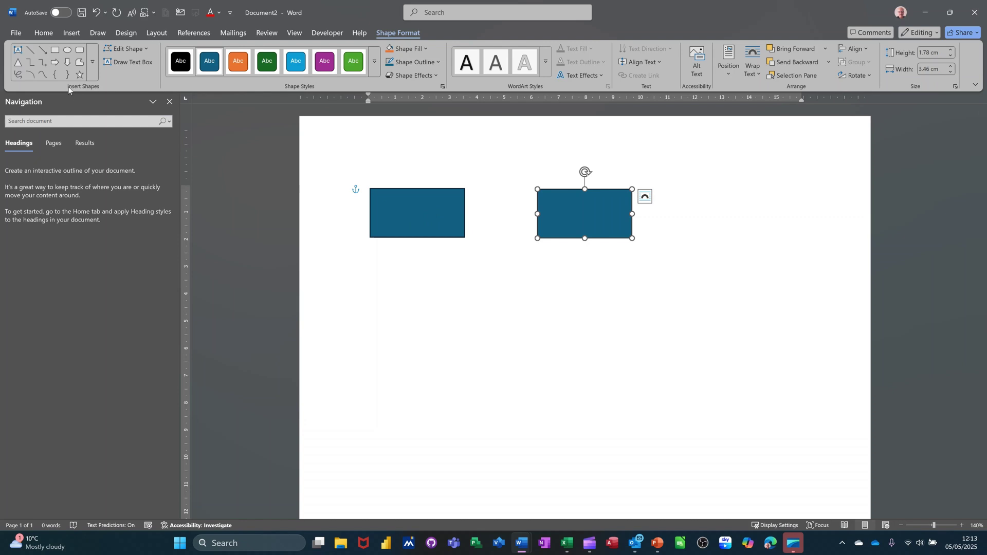
click(43, 62)
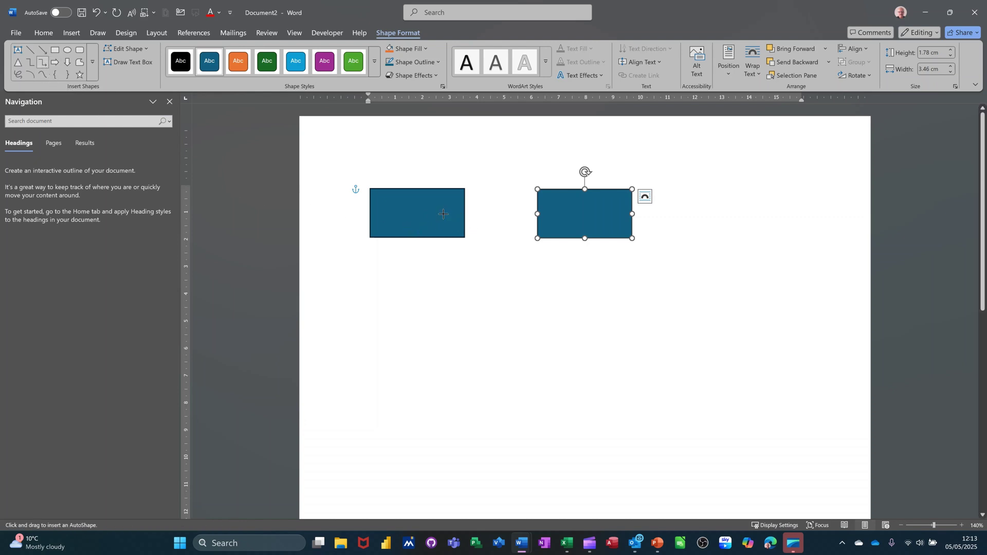
click(462, 221)
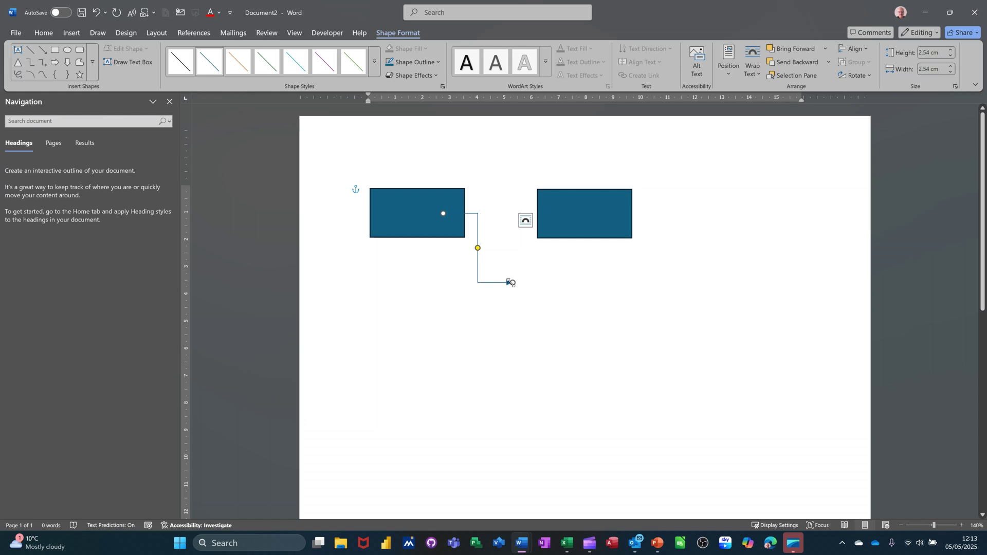
drag(512, 282, 626, 245)
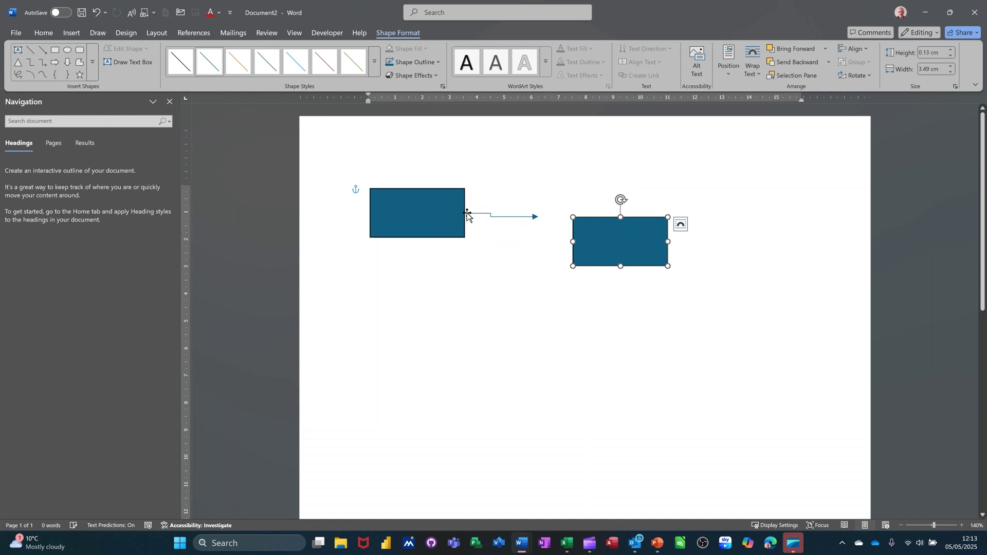
- Try to attach the elbow arrow's ends to the two rectangles, and move both rectangles down to test the connection
click(492, 214)
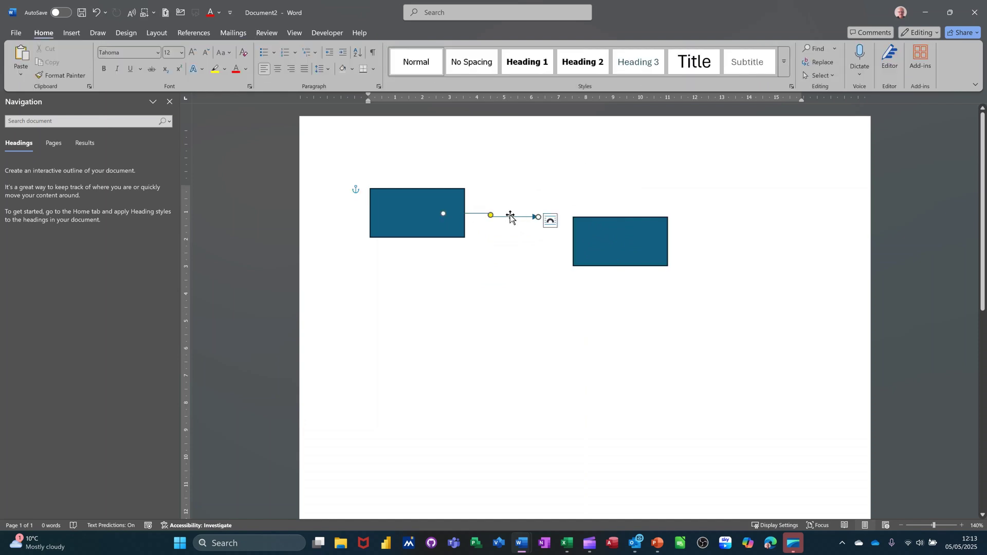
drag(510, 217, 545, 201)
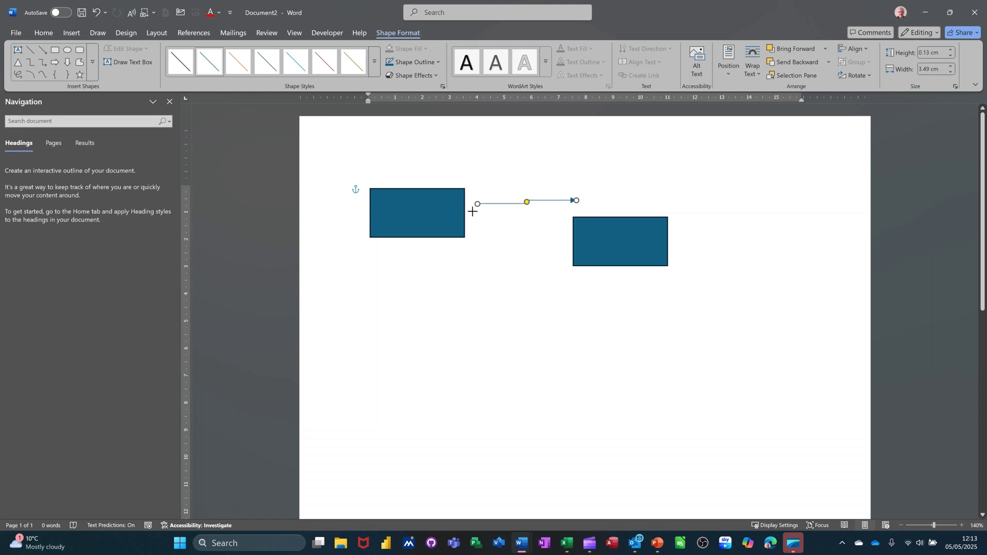
drag(473, 211, 463, 214)
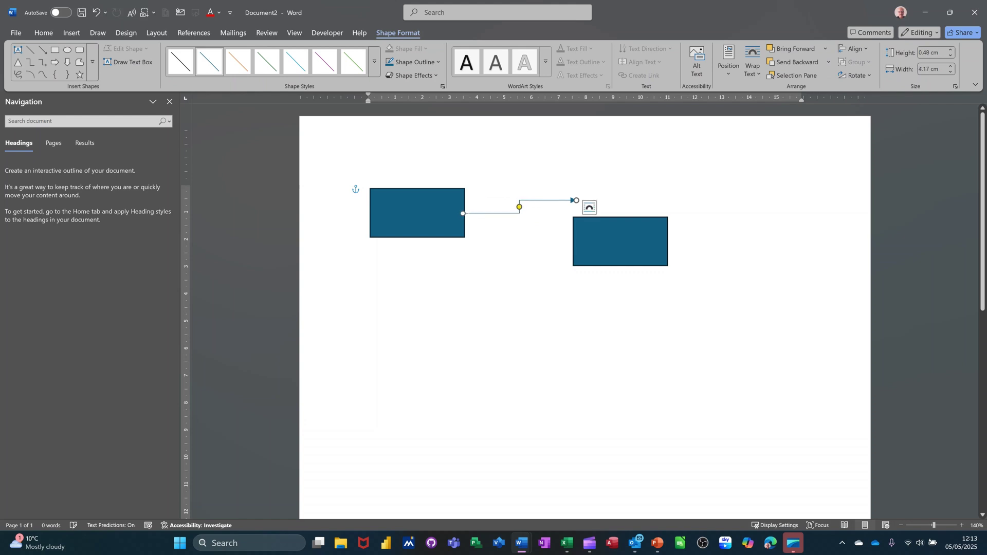
drag(576, 201, 633, 279)
drag(425, 221, 423, 265)
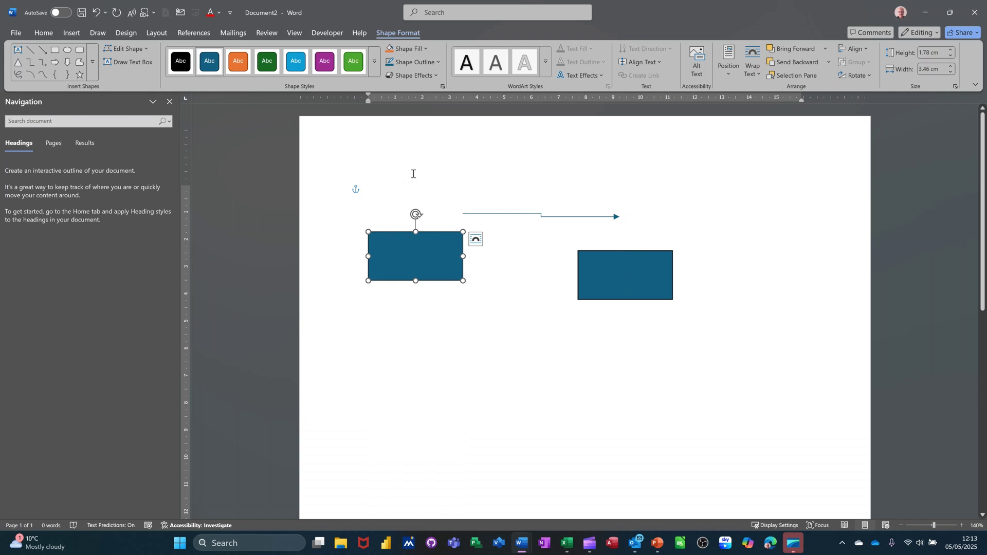
- Remove both rectangles and the connector from the page
click(413, 174)
key(ctrl+z)
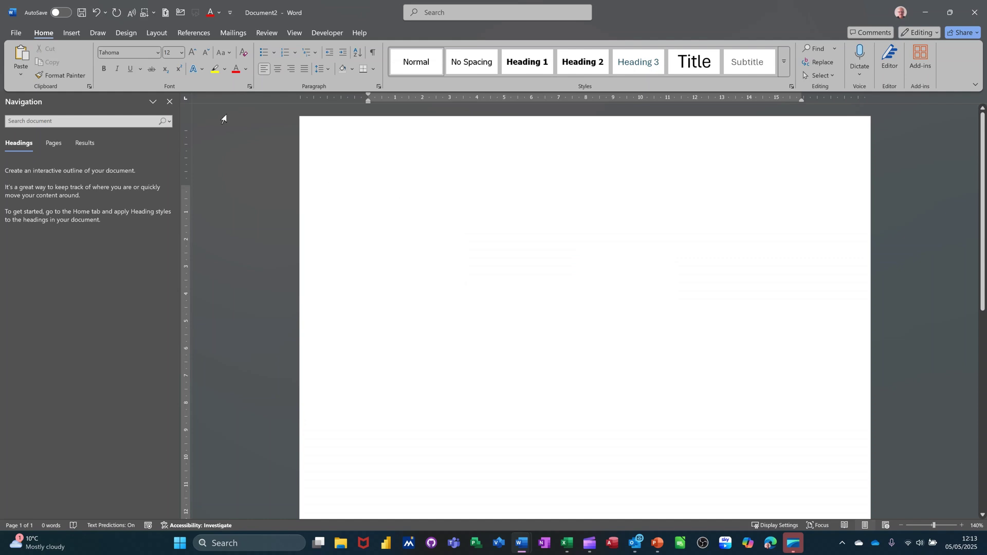
- Insert a new drawing canvas on the empty page
click(70, 33)
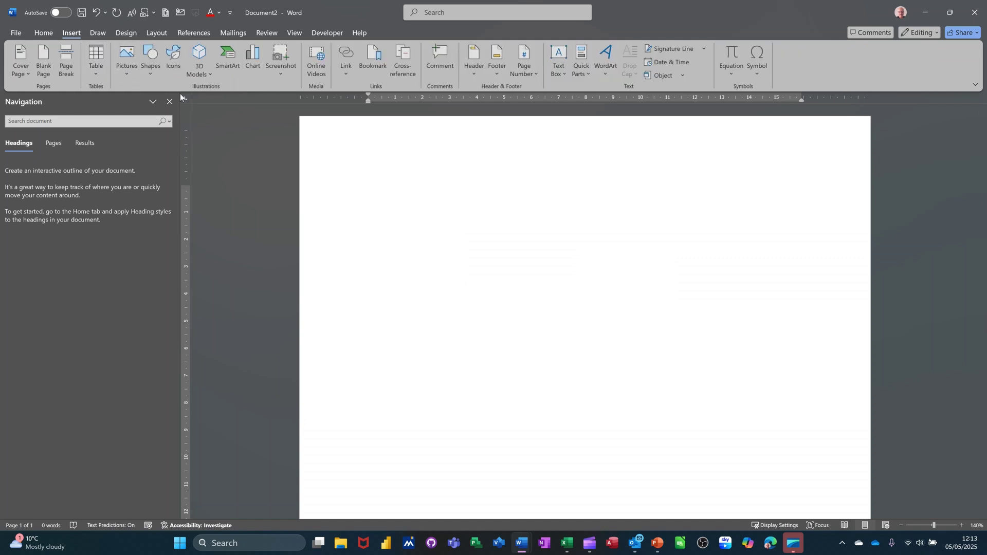
click(153, 77)
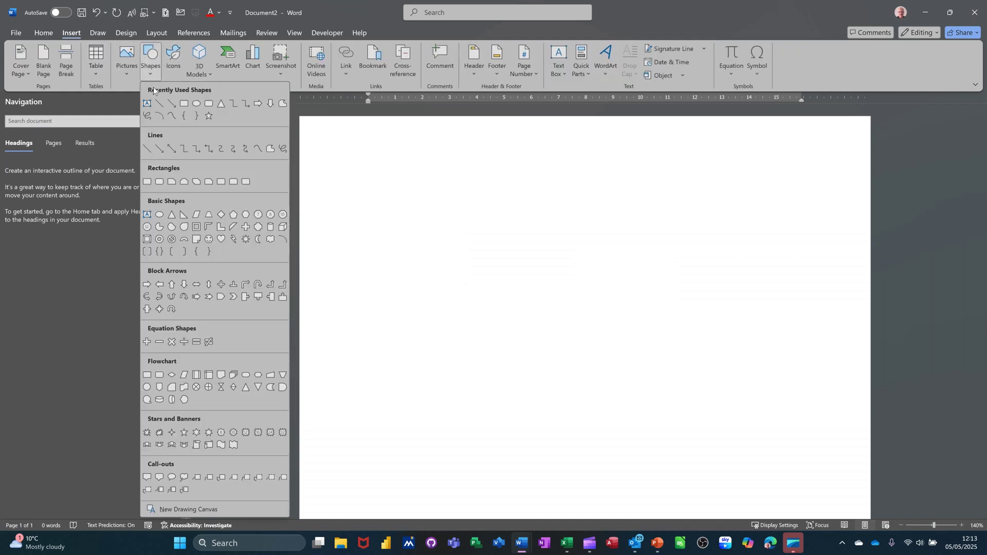
click(158, 511)
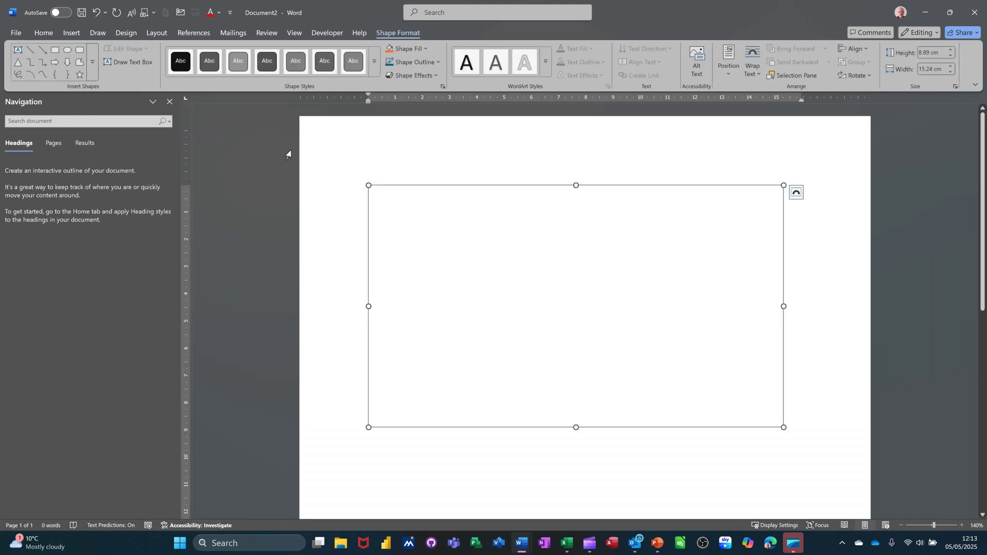
- Draw a rectangle about 3.05 cm wide and 1.87 cm high inside the canvas and duplicate it, with the copy slightly lower to its right
click(55, 50)
mouse_move(424, 202)
mouse_down()
mouse_move(507, 253)
mouse_move(623, 262)
mouse_up()
key(ctrl+d)
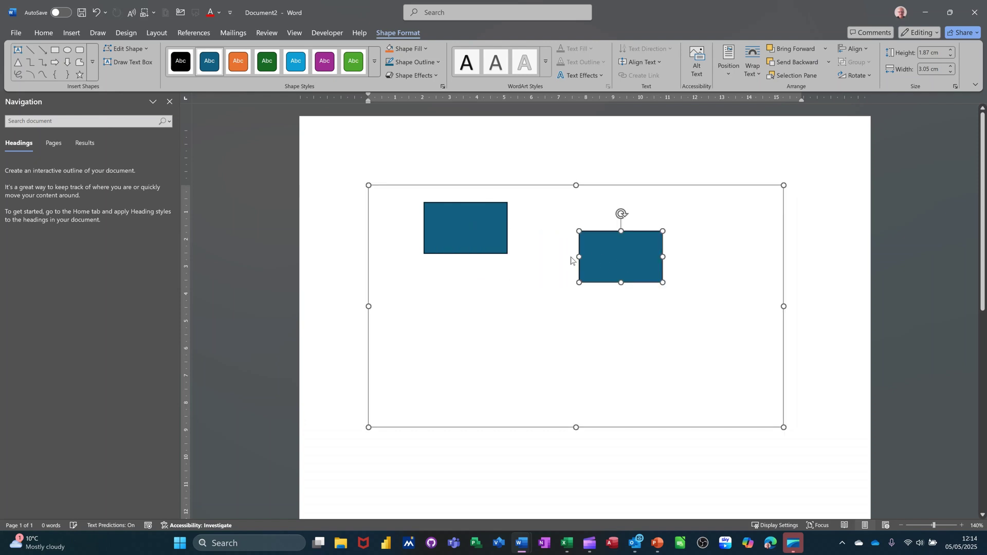
- Connect the first rectangle's right side to the copy's left side with an elbow arrow, and reposition both rectangles with the copy lower right
click(43, 63)
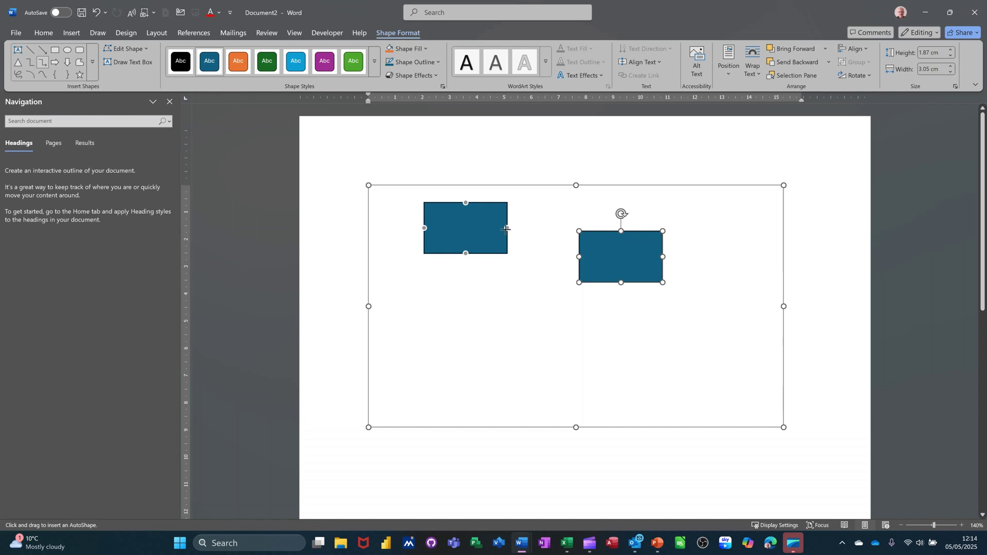
drag(506, 228, 676, 275)
mouse_move(483, 243)
mouse_down()
mouse_move(474, 248)
mouse_move(480, 293)
mouse_move(510, 322)
mouse_move(522, 317)
mouse_up()
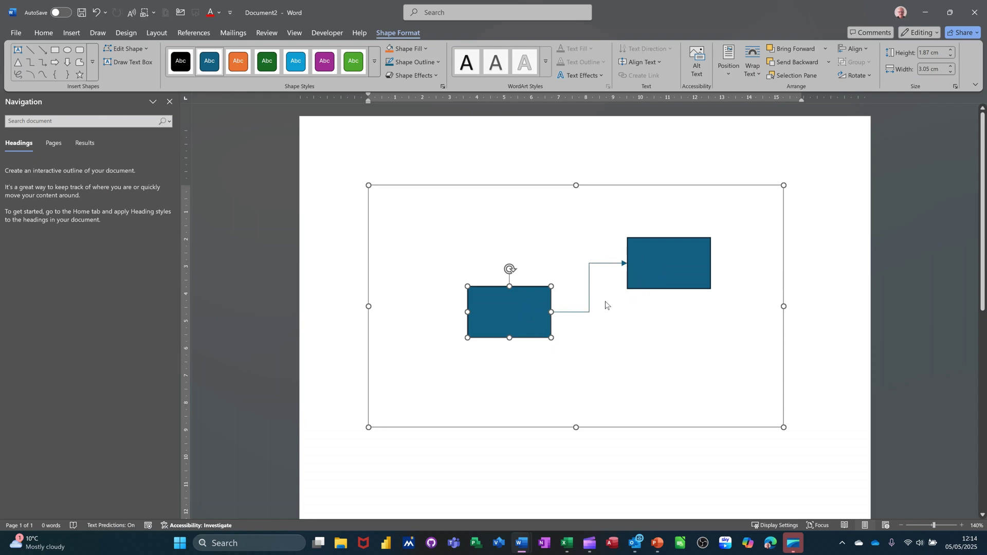
drag(513, 313, 511, 240)
drag(661, 273, 661, 301)
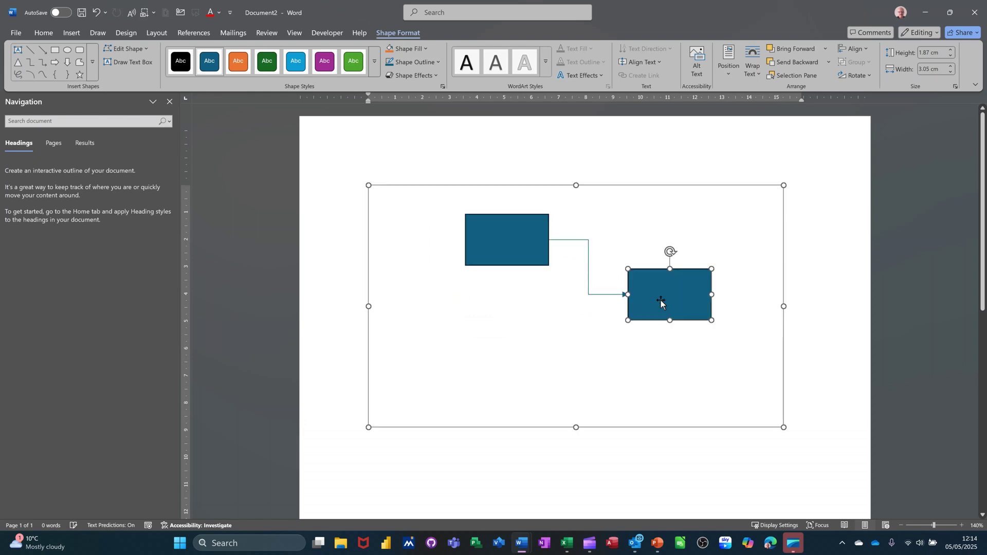